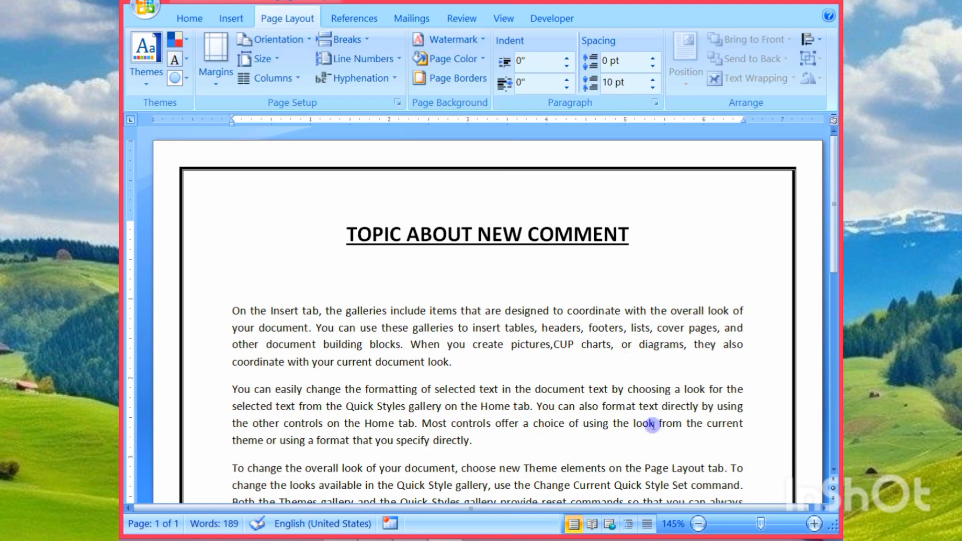
# Step: Correct the flagged "pictures,CUP" in the first paragraph to the suggested spelling "pictures, CUP"
pyautogui.click(586, 389)
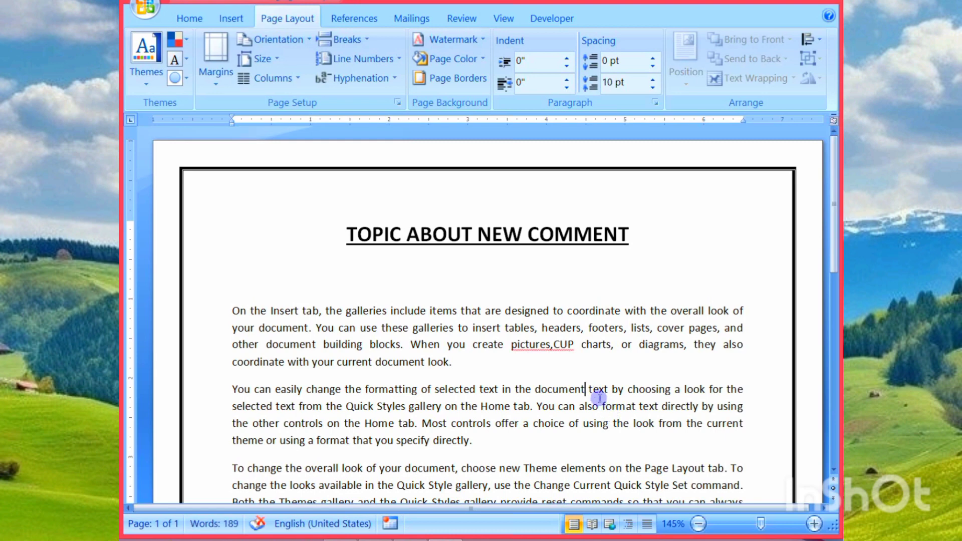
pyautogui.rightClick(562, 346)
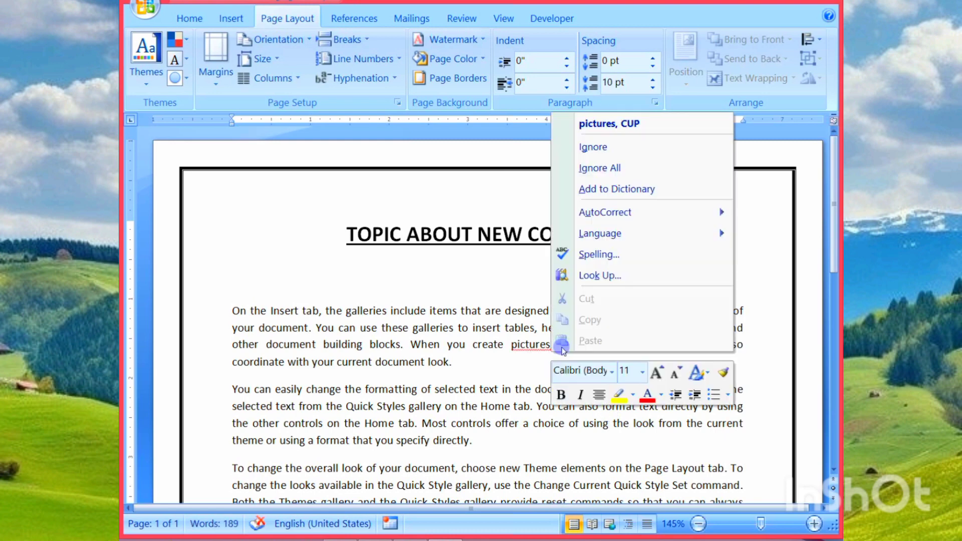
pyautogui.click(640, 123)
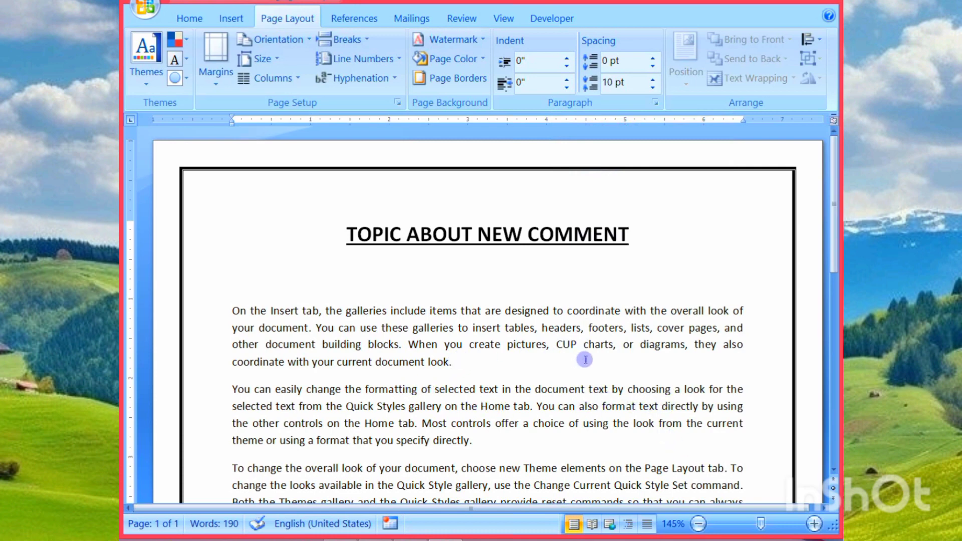
# Step: Insert the word "USB" after "diagrams," in the first paragraph
pyautogui.click(686, 346)
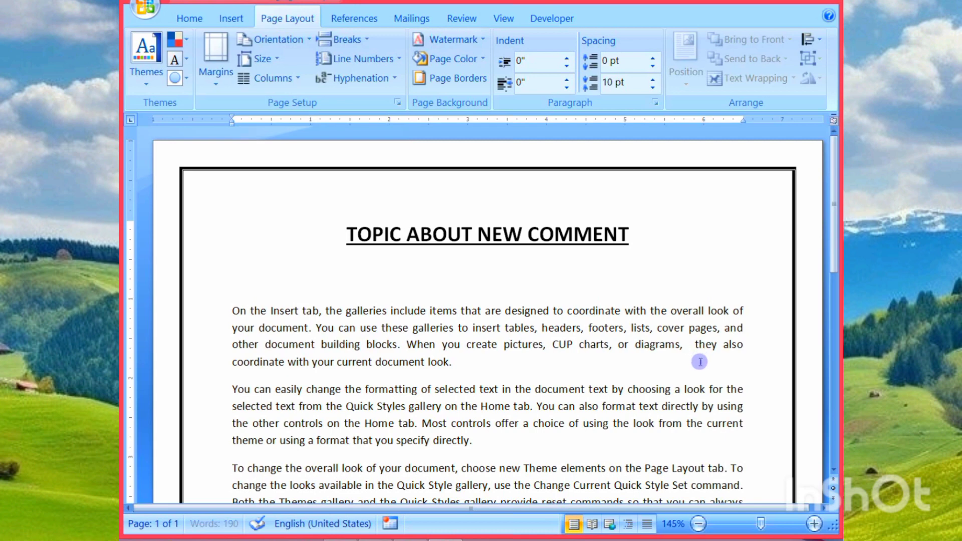
pyautogui.write('UBS')
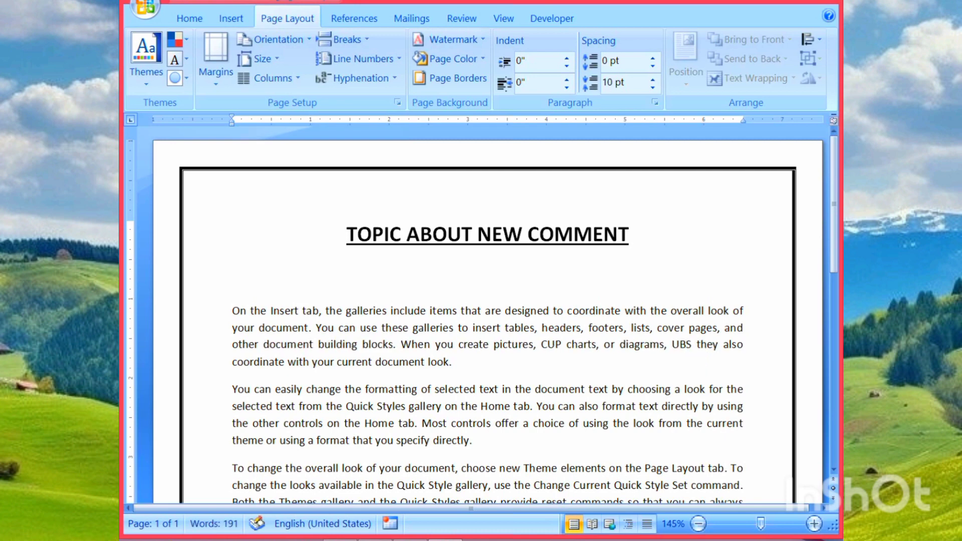
pyautogui.press('BackSpace')
pyautogui.write('B')
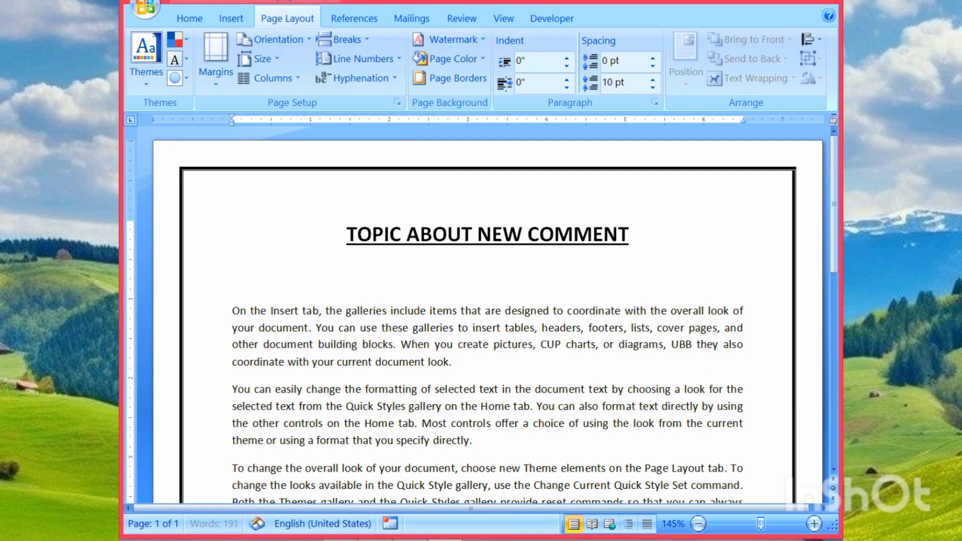
pyautogui.press('BackSpace')
pyautogui.press('BackSpace')
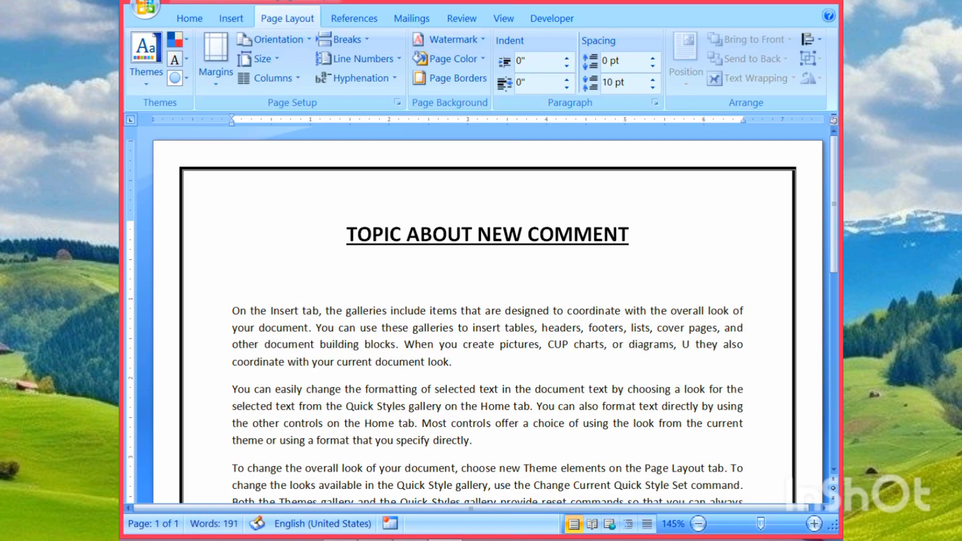
pyautogui.write('SB')
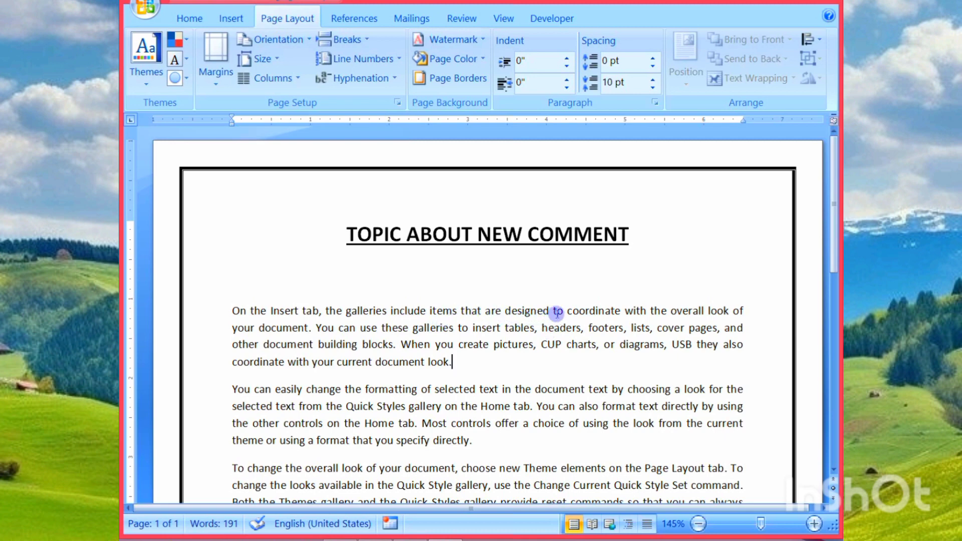
# Step: Insert the word "ATM" after the sentence ending "on the Home tab." in the second paragraph
pyautogui.click(533, 407)
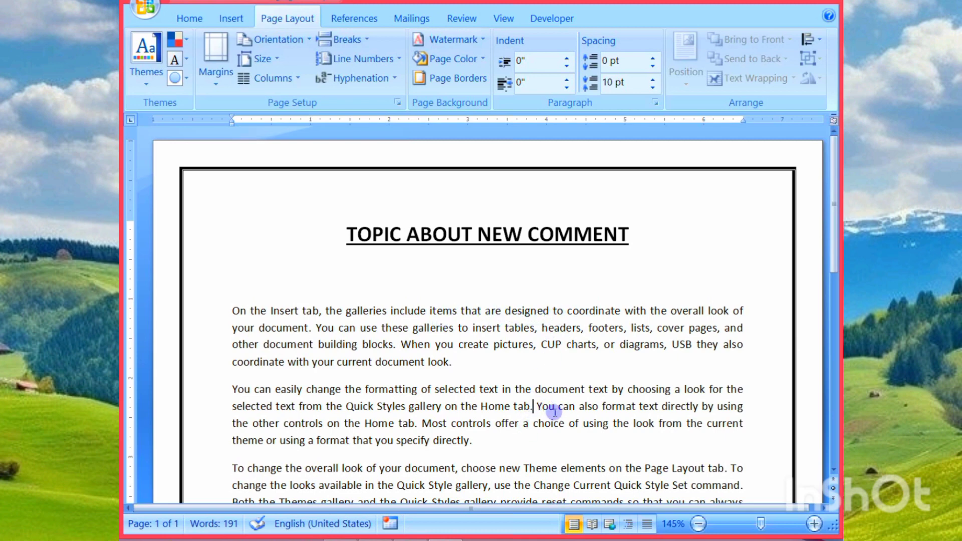
pyautogui.write('AY')
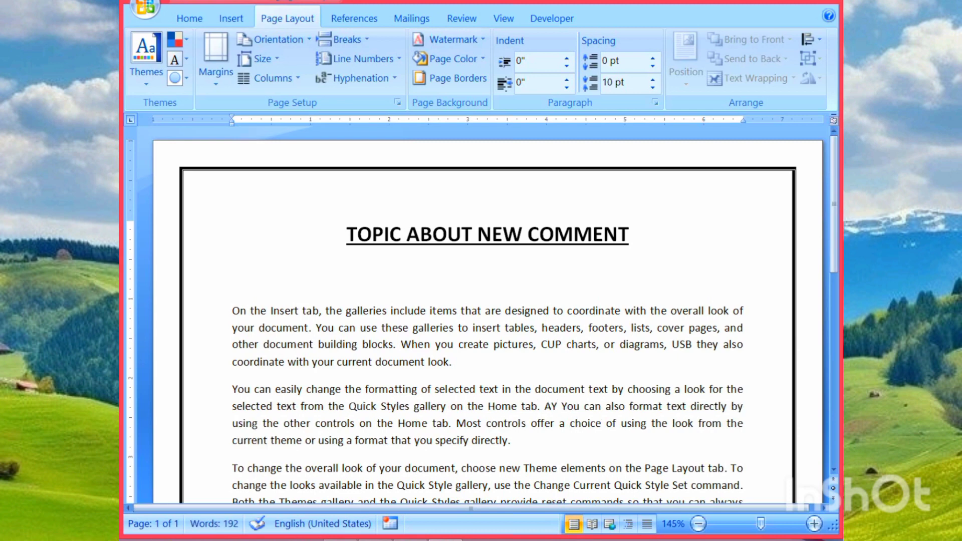
pyautogui.press('BackSpace')
pyautogui.write('TM')
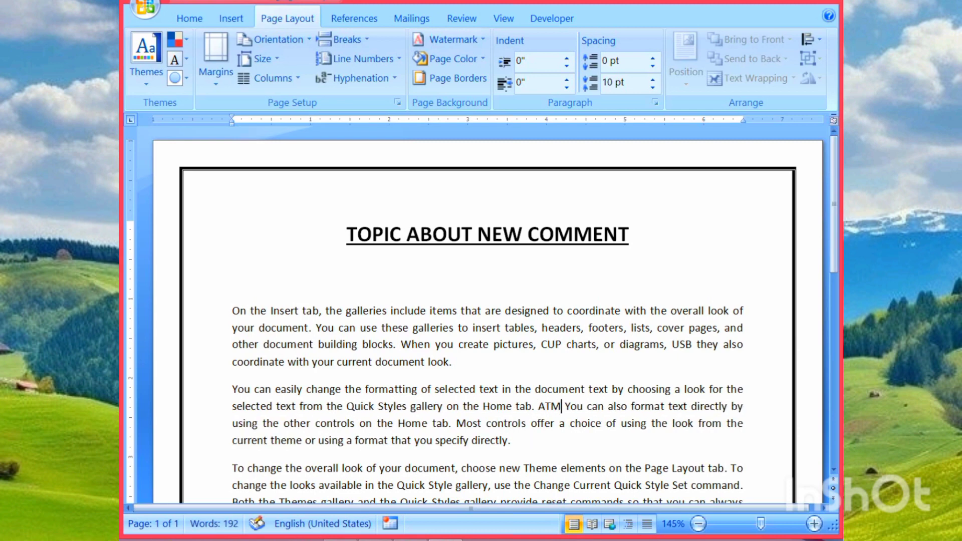
pyautogui.click(569, 445)
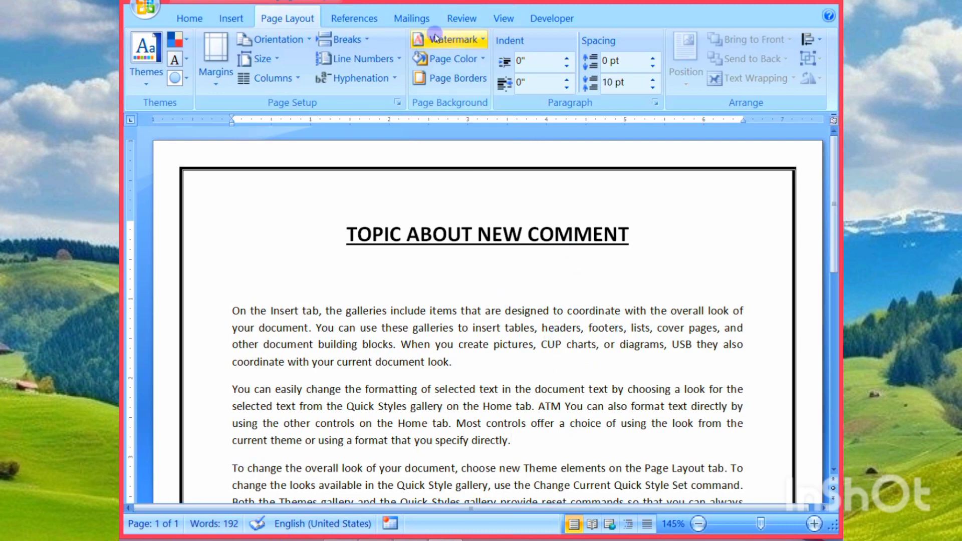
# Step: Add a new comment to the word "CUP" in the first paragraph with the text "Central processing unite"
pyautogui.click(455, 23)
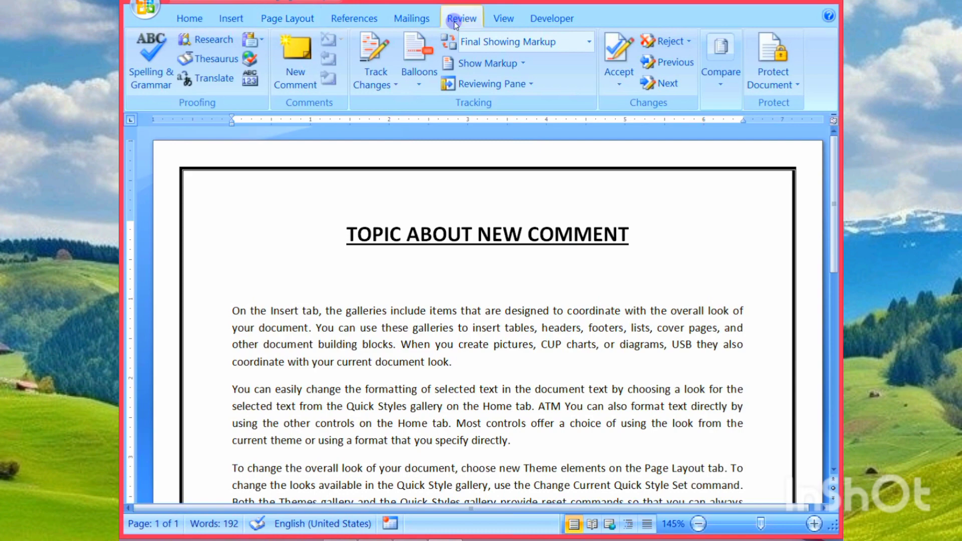
pyautogui.click(296, 87)
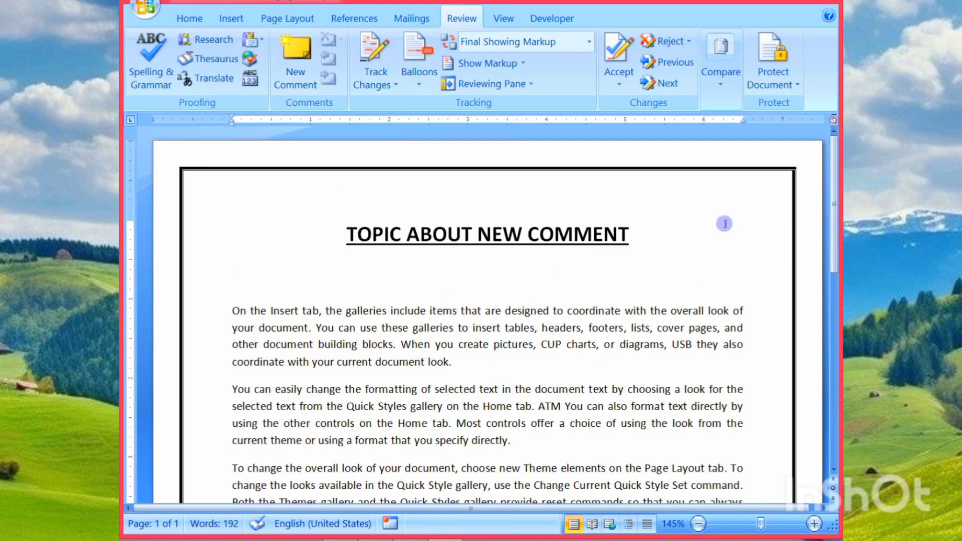
pyautogui.scroll(-2, 592, 299)
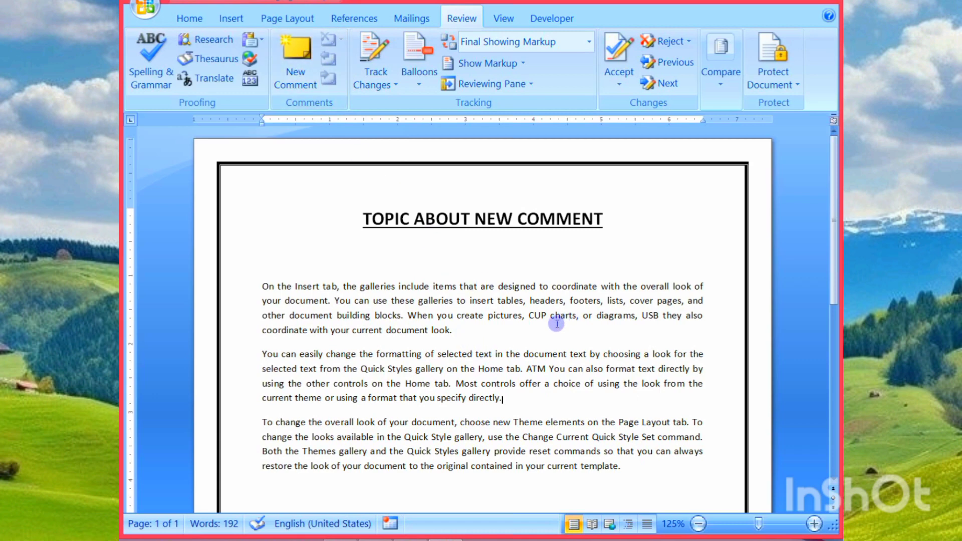
pyautogui.doubleClick(537, 315)
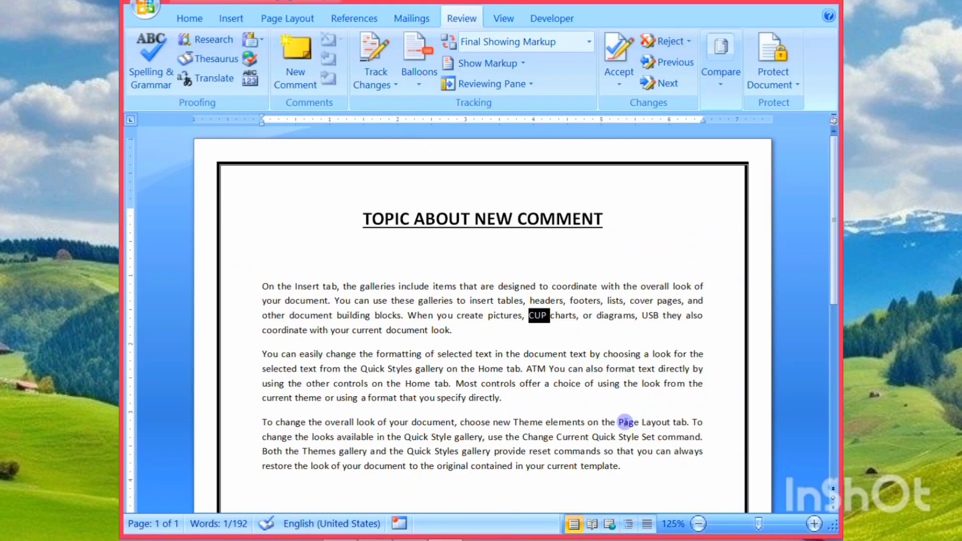
pyautogui.click(295, 62)
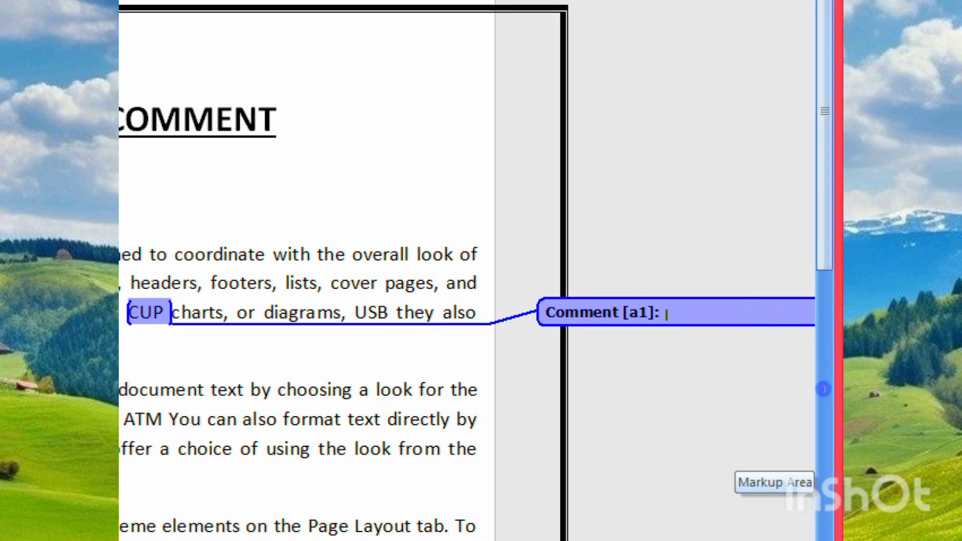
pyautogui.write('cen')
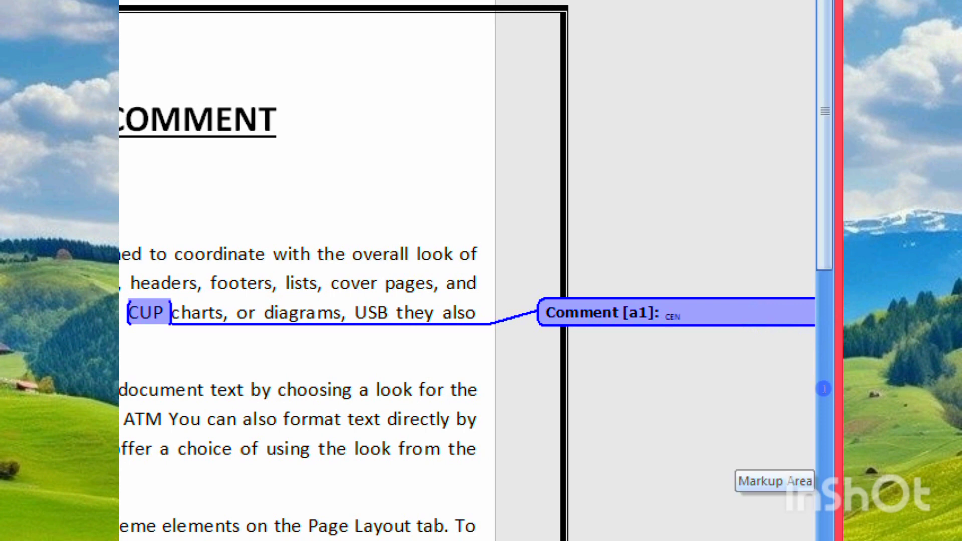
pyautogui.press('BackSpace')
pyautogui.press('BackSpace')
pyautogui.write('central')
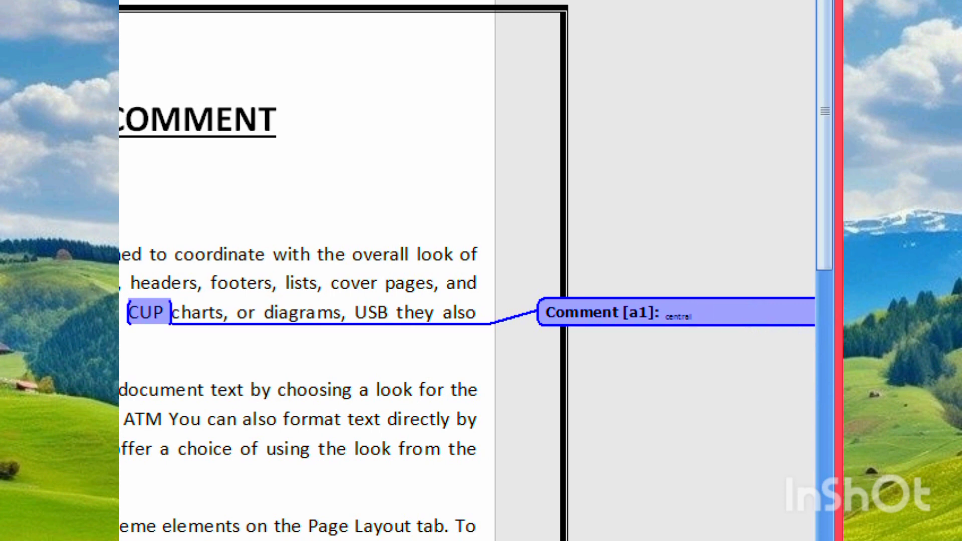
pyautogui.press('BackSpace')
pyautogui.write('al')
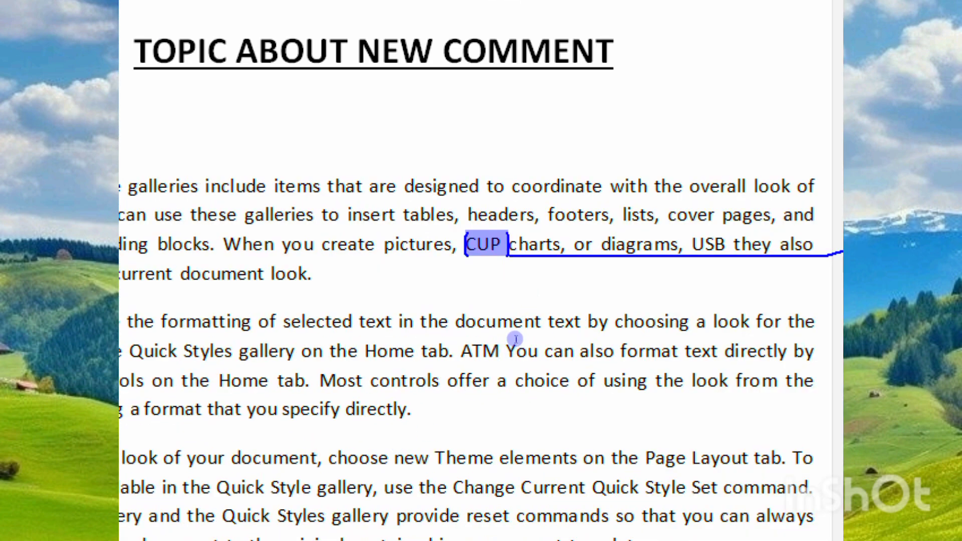
pyautogui.click(516, 339)
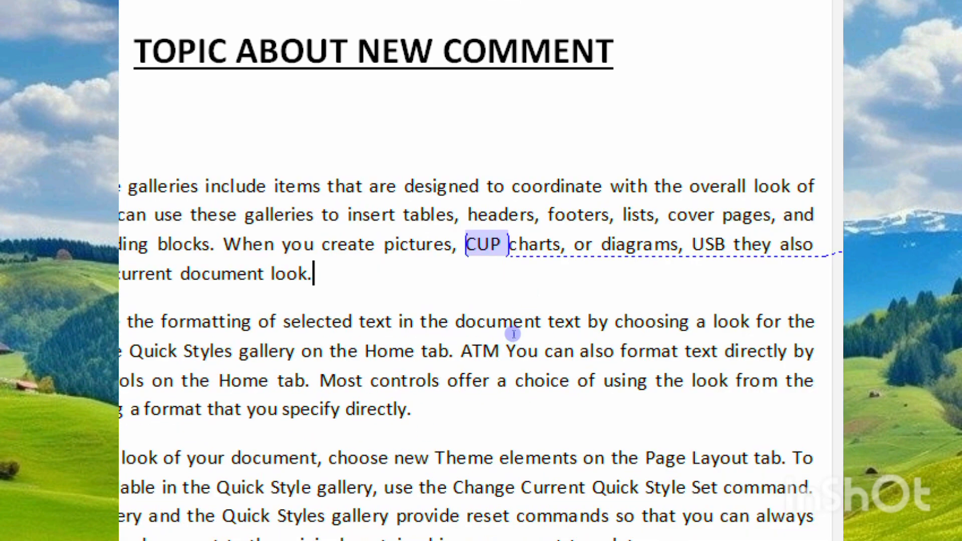
# Step: Change the commented word "CUP" in the first paragraph to "CPU"
pyautogui.click(505, 314)
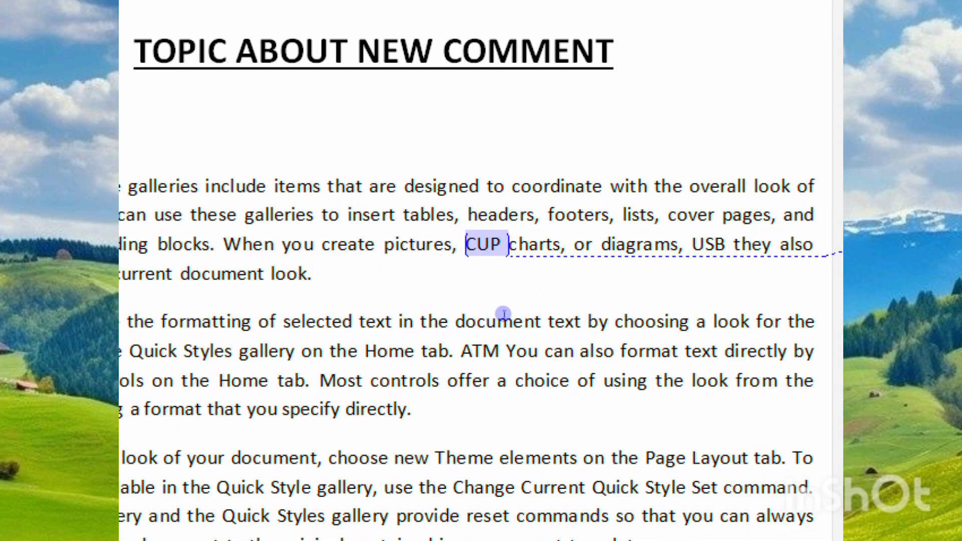
pyautogui.press('BackSpace')
pyautogui.press('BackSpace')
pyautogui.write('p')
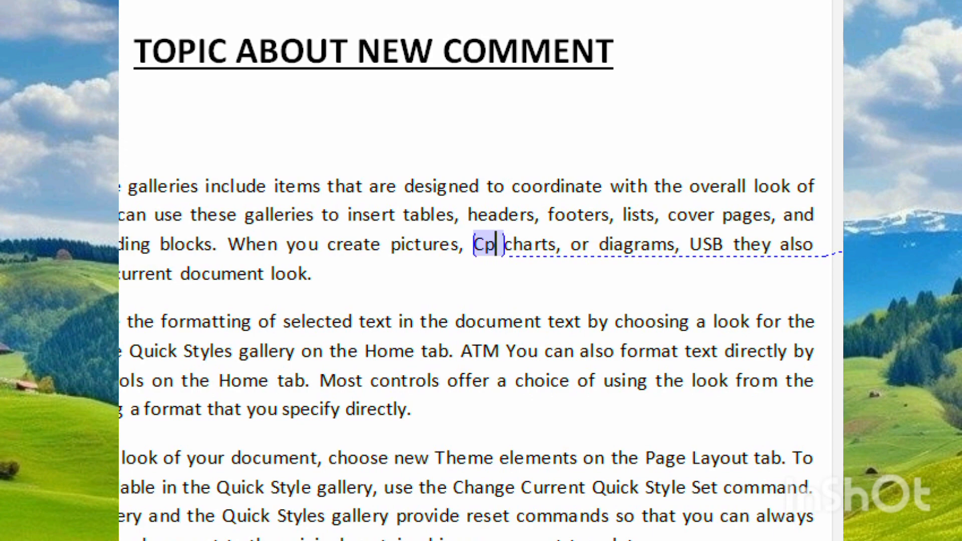
pyautogui.press('BackSpace')
pyautogui.write('PU')
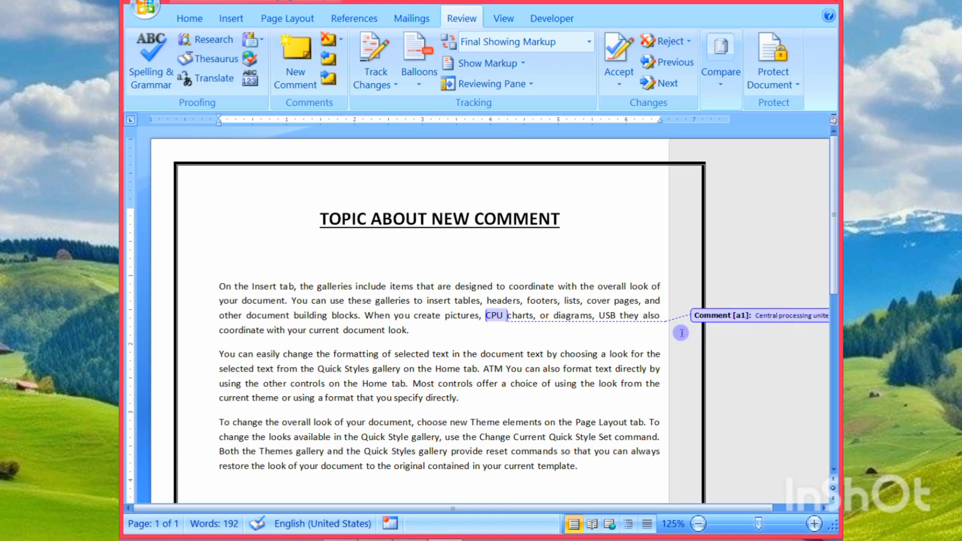
pyautogui.click(604, 406)
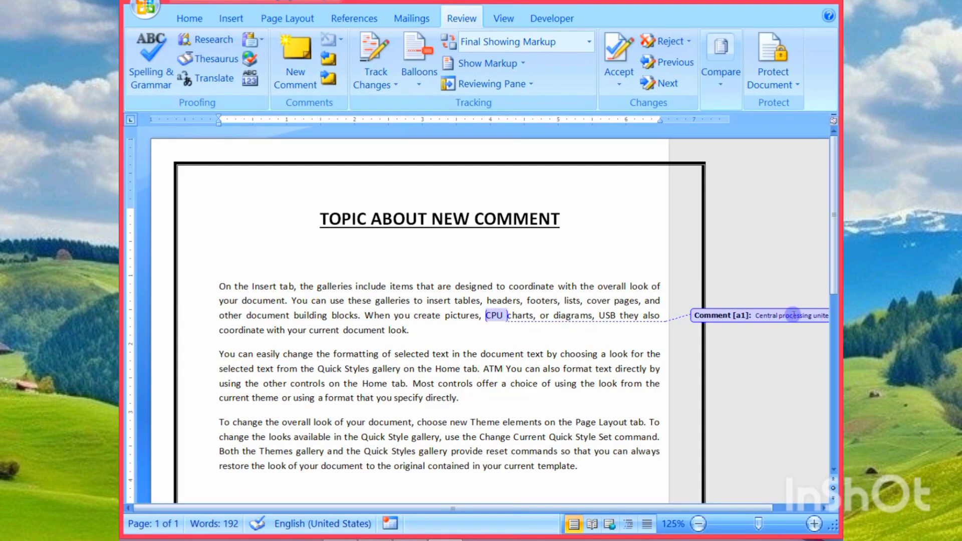
# Step: Add a new comment to the word "ATM" in the second paragraph with the text "AUTAMTIC TOLLER MAHCHINE"
pyautogui.doubleClick(490, 369)
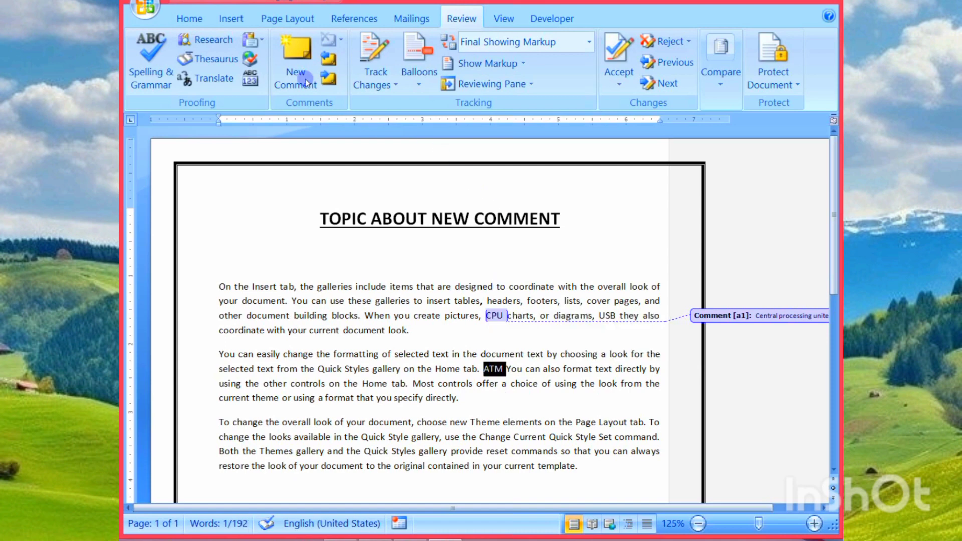
pyautogui.click(290, 61)
pyautogui.click(788, 370)
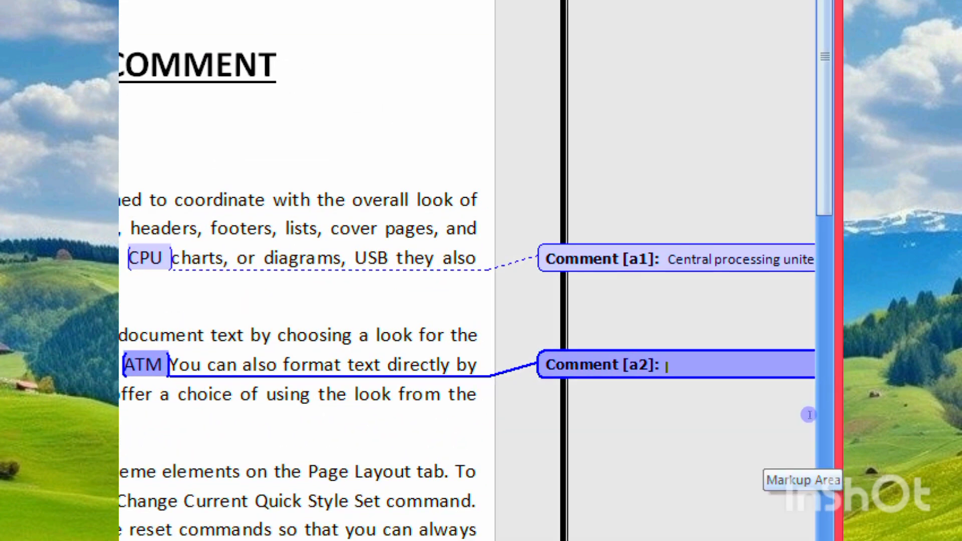
pyautogui.write('Au')
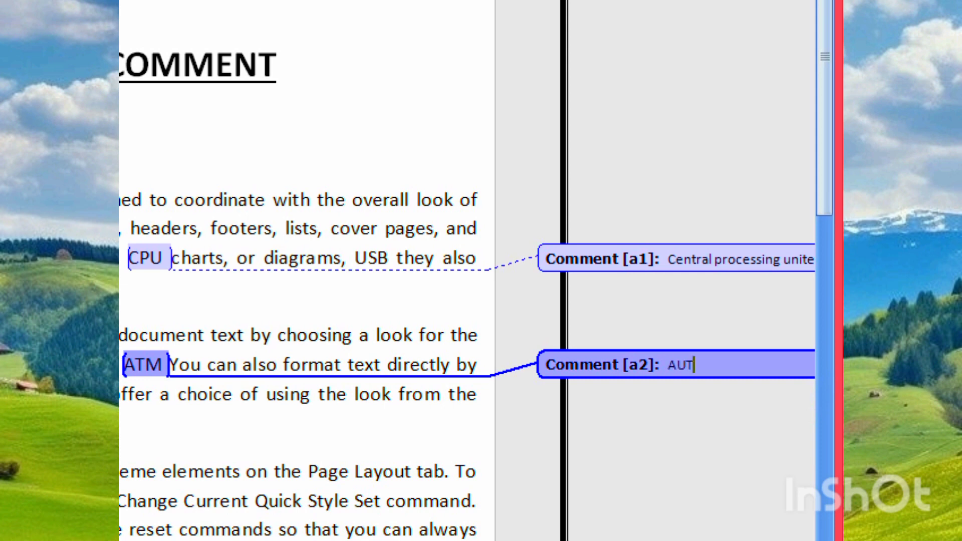
pyautogui.write('TAMTIC TOLLER')
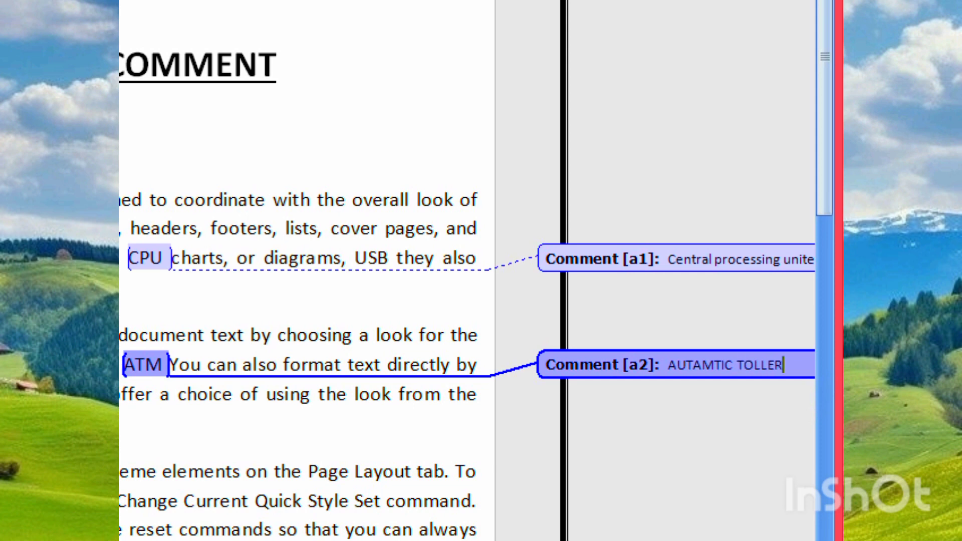
pyautogui.write('MAHC')
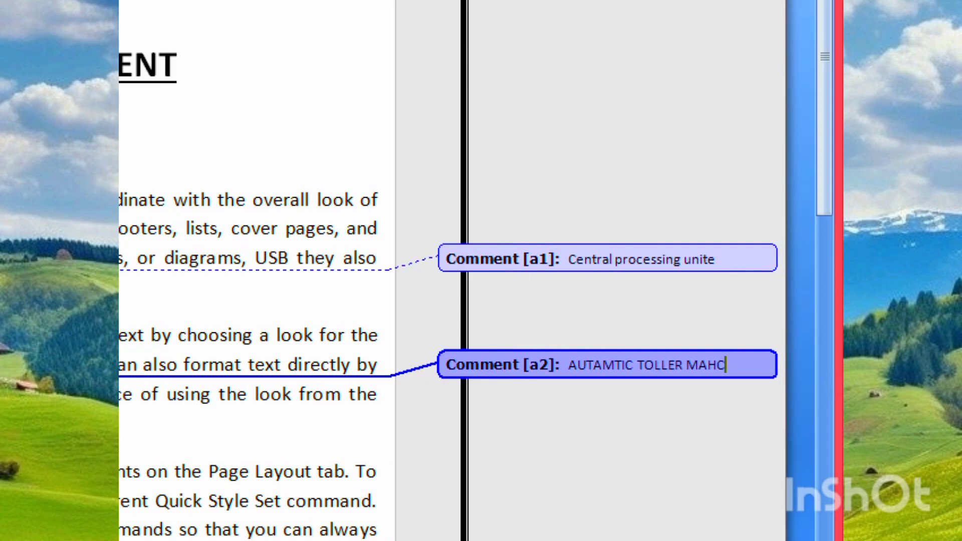
pyautogui.write('CHINE')
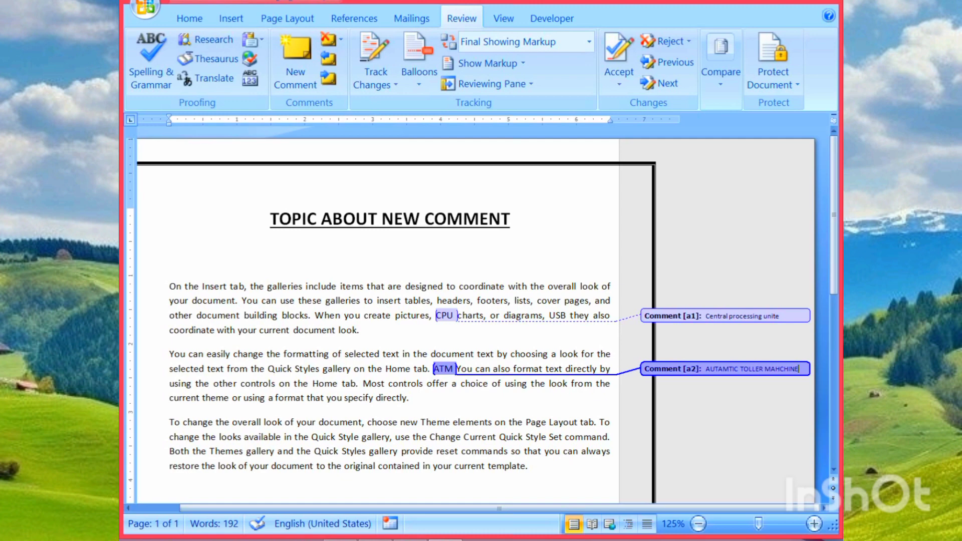
pyautogui.click(538, 411)
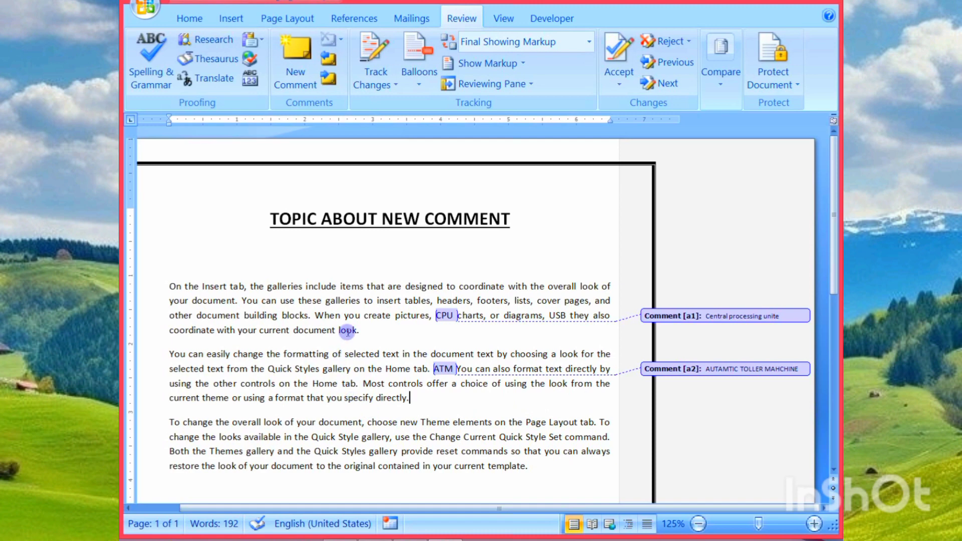
# Step: Add a new comment to the word "USB" in the first paragraph beginning "universal serial", with the spelling of "universal" corrected from the suggestions
pyautogui.doubleClick(558, 315)
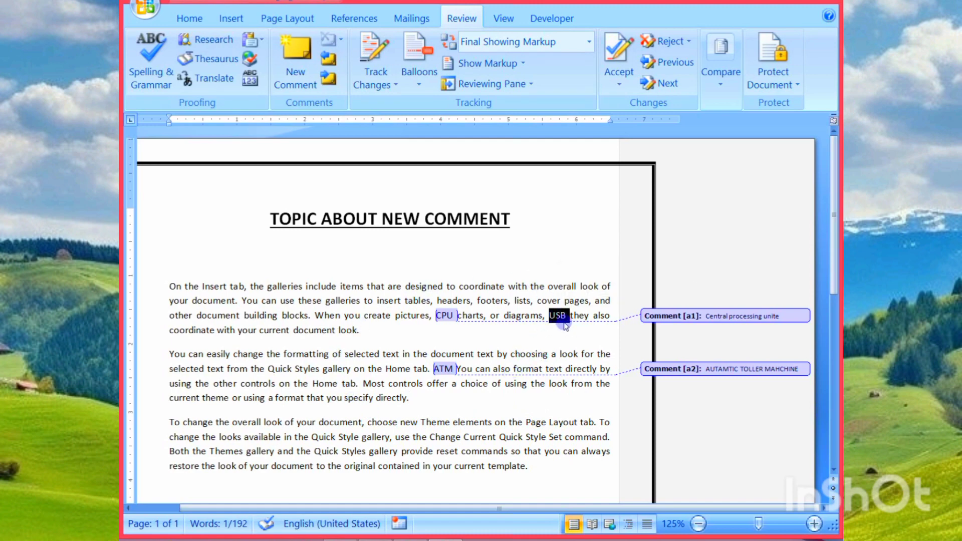
pyautogui.click(290, 71)
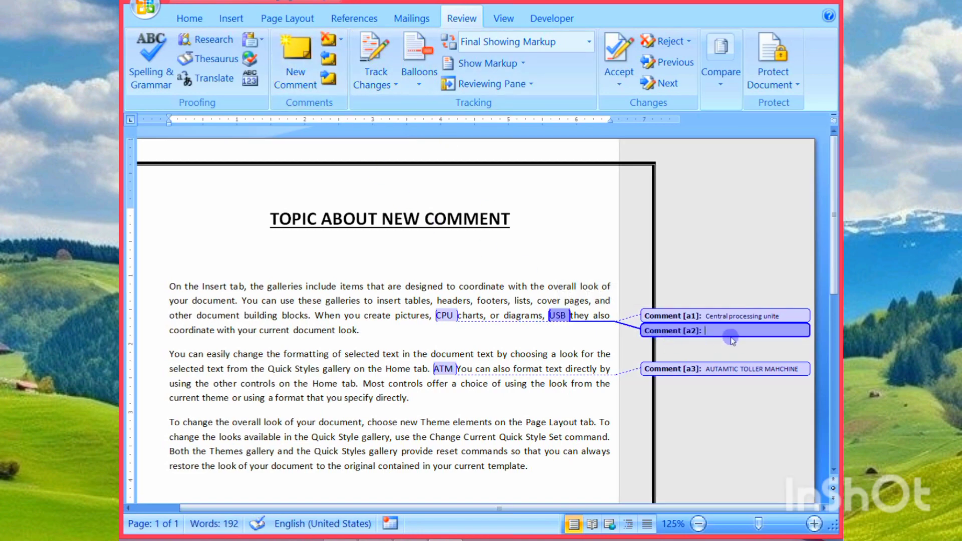
pyautogui.click(722, 333)
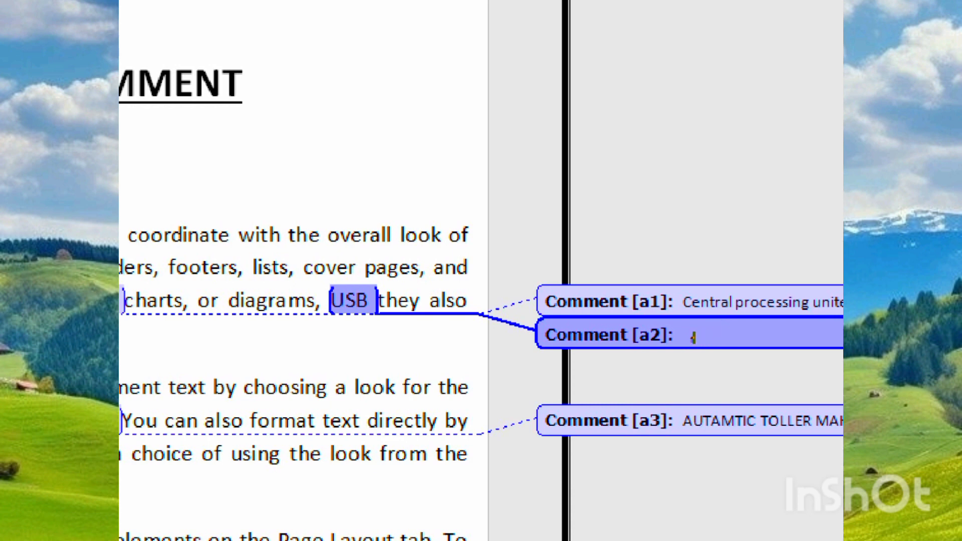
pyautogui.click(722, 328)
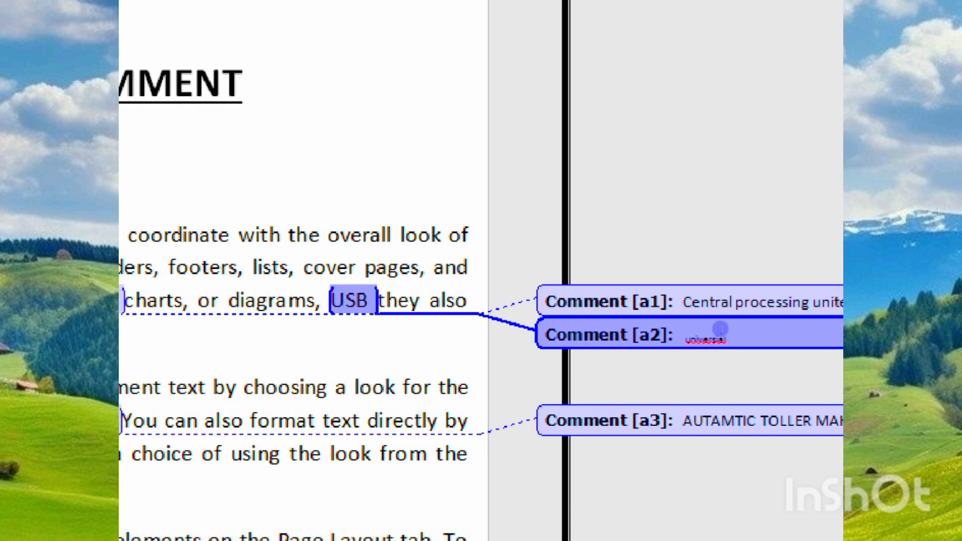
pyautogui.rightClick(716, 335)
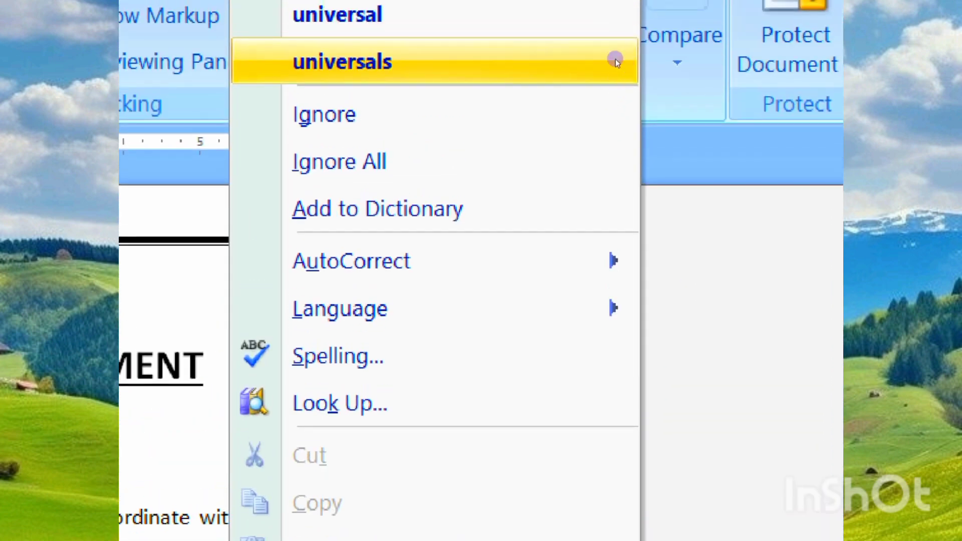
pyautogui.click(610, 61)
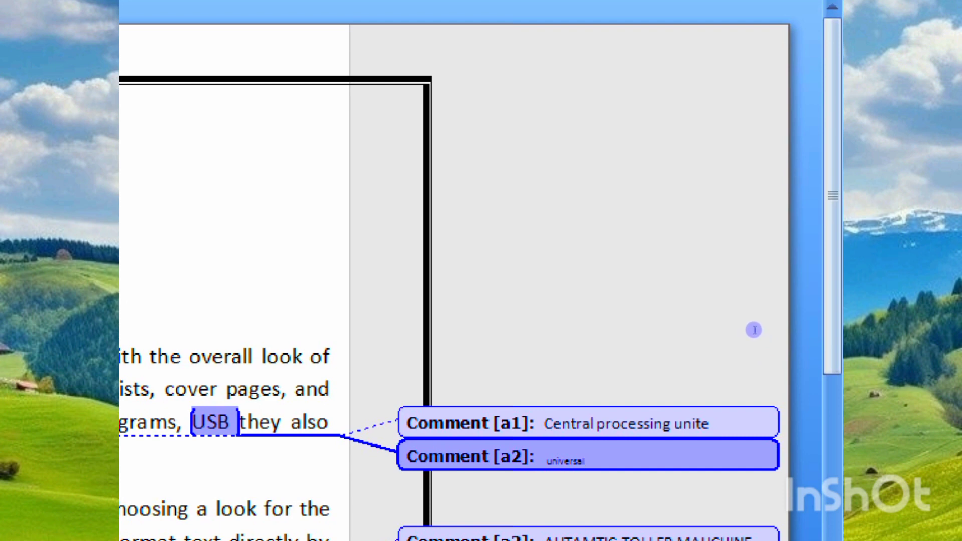
pyautogui.write('serial b')
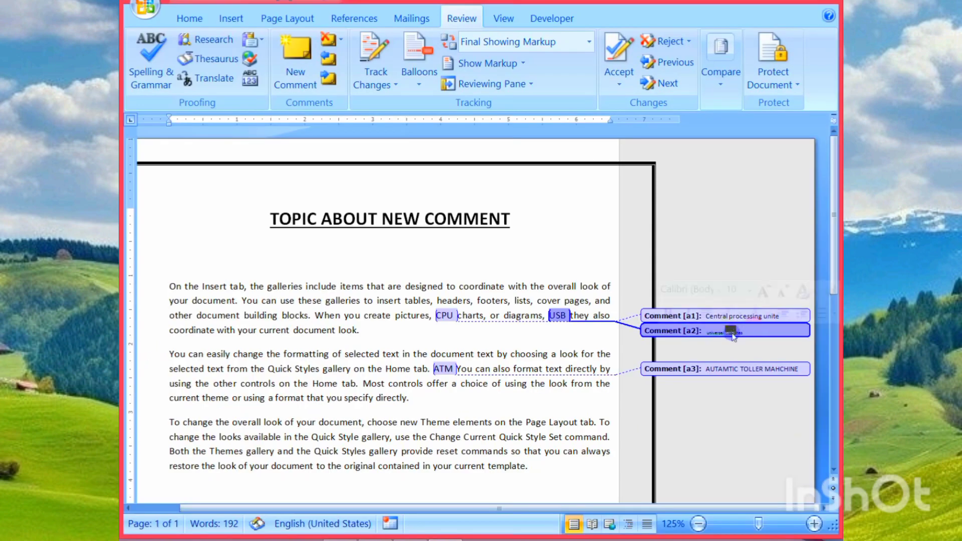
# Step: Try to enlarge the font of the text in the "USB" comment
pyautogui.tripleClick(731, 328)
pyautogui.click(190, 18)
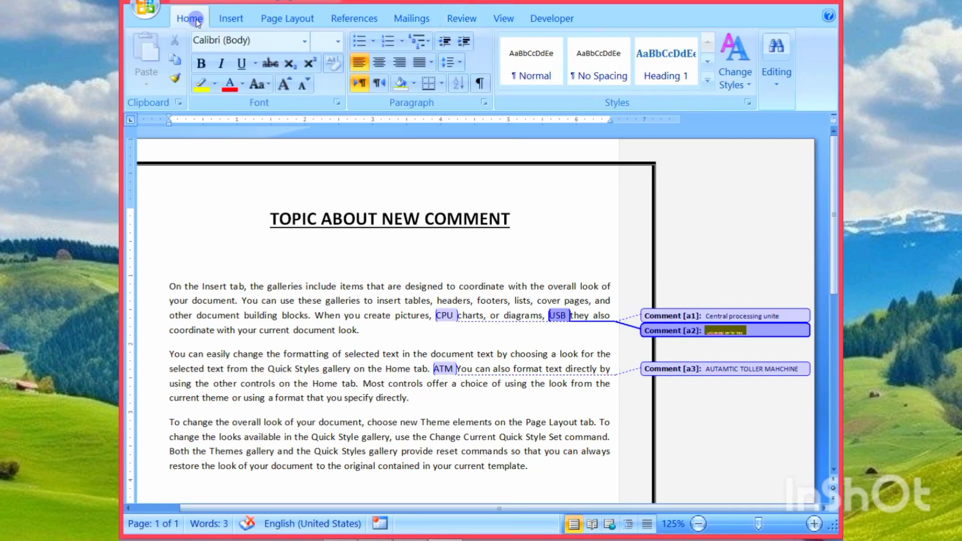
pyautogui.click(286, 86)
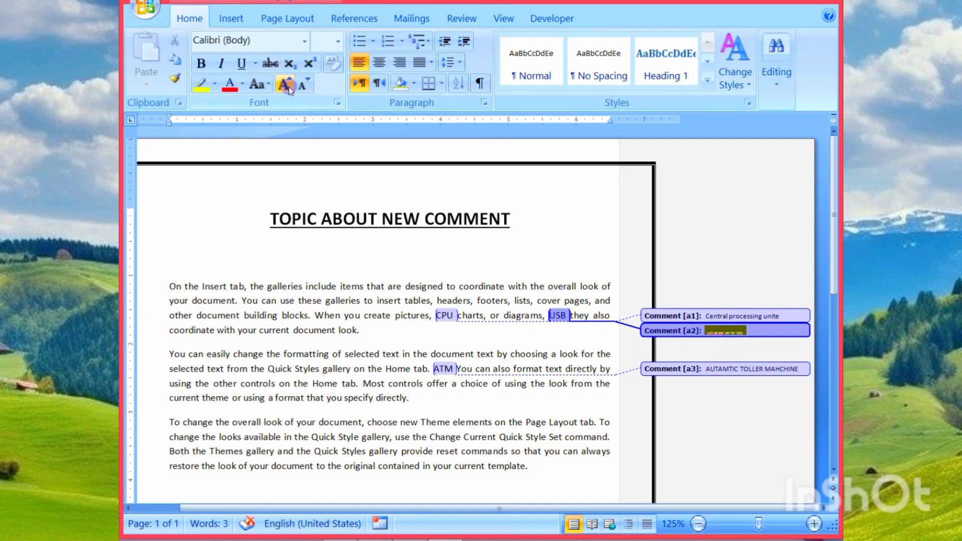
pyautogui.click(641, 424)
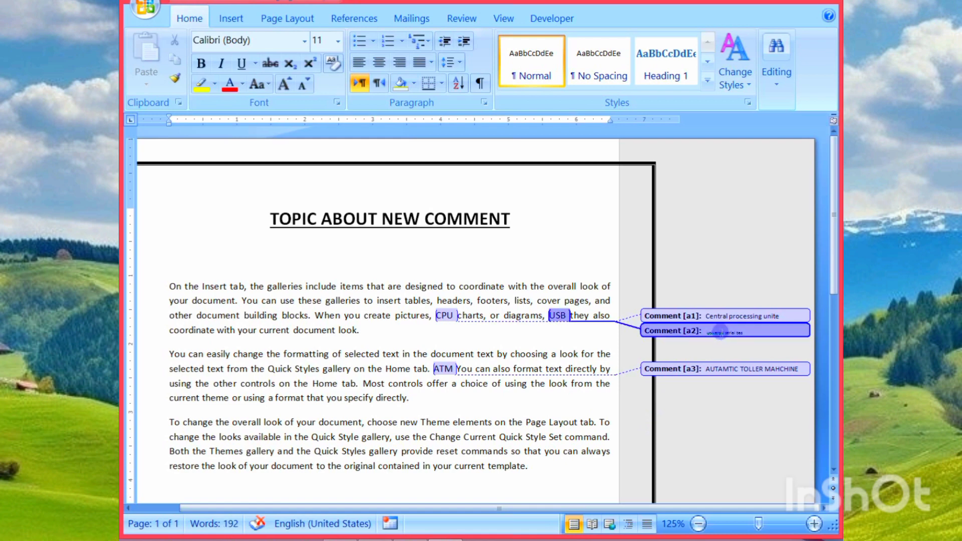
pyautogui.click(720, 331)
pyautogui.click(287, 85)
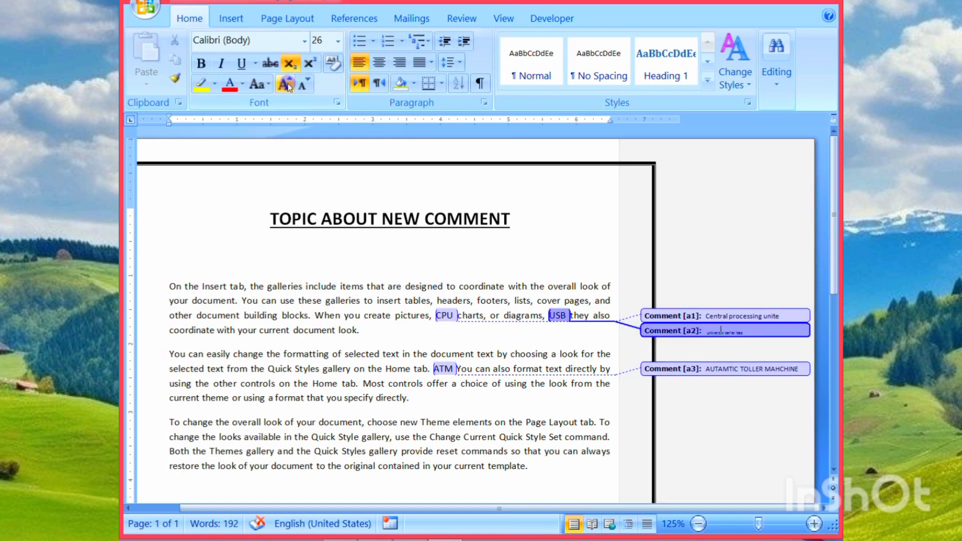
pyautogui.tripleClick(754, 334)
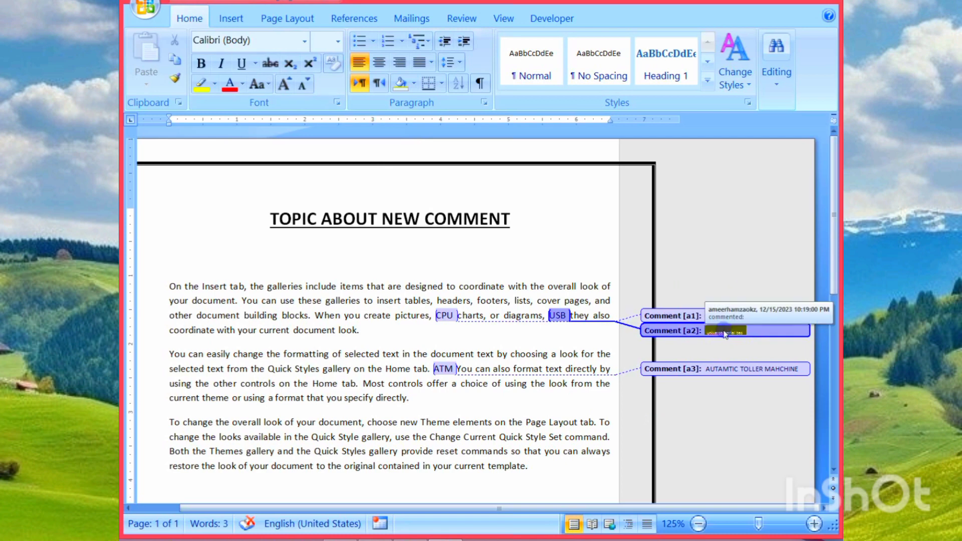
pyautogui.click(762, 331)
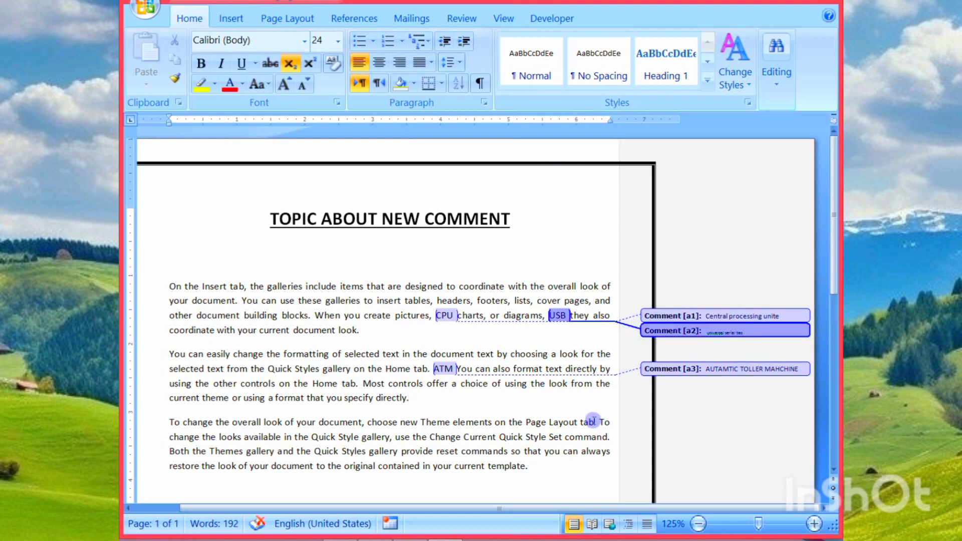
# Step: Delete the comment attached to the word "USB" in the first paragraph
pyautogui.click(466, 25)
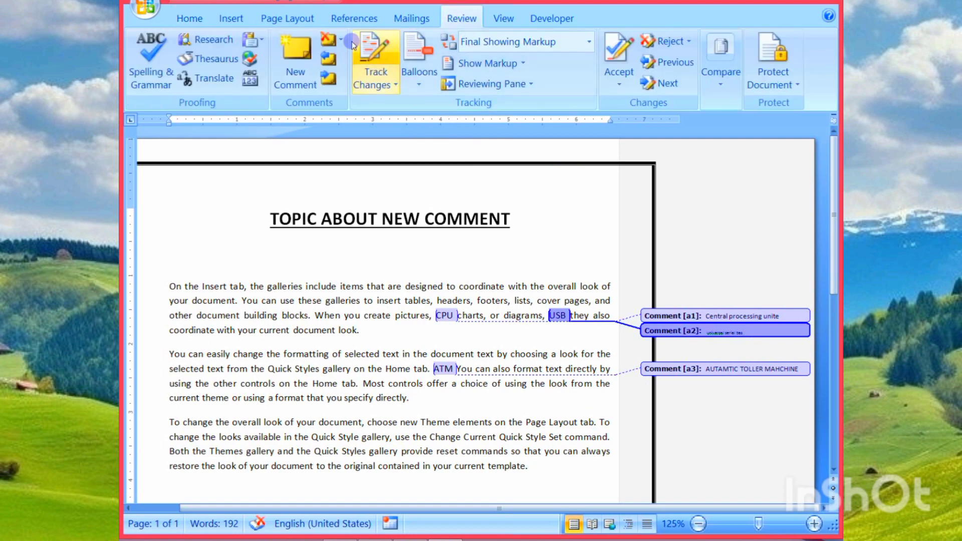
pyautogui.click(327, 42)
pyautogui.click(717, 442)
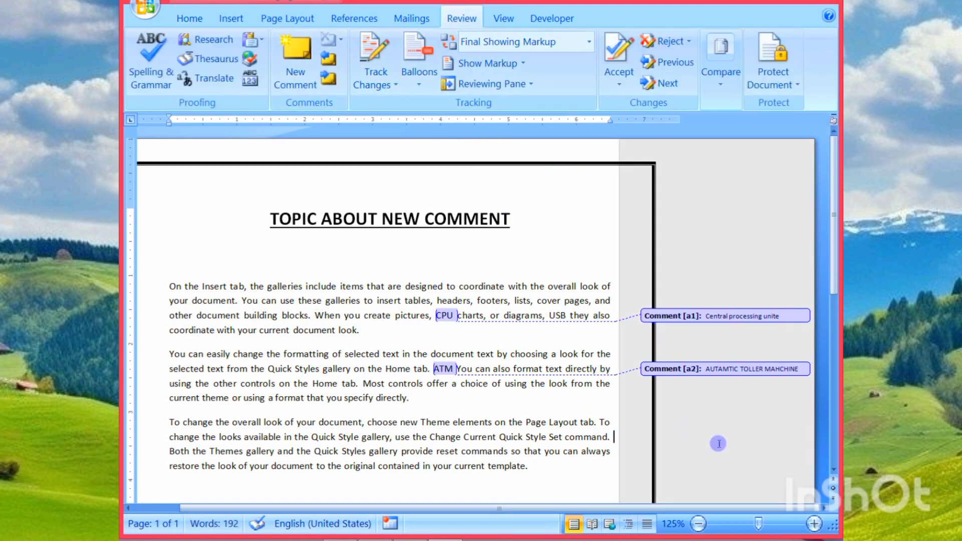
# Step: Move the word "USB" from the first paragraph to the third paragraph, after "available in the Quick Style gallery,"
pyautogui.doubleClick(557, 315)
pyautogui.hotkey('ctrl', 'c')
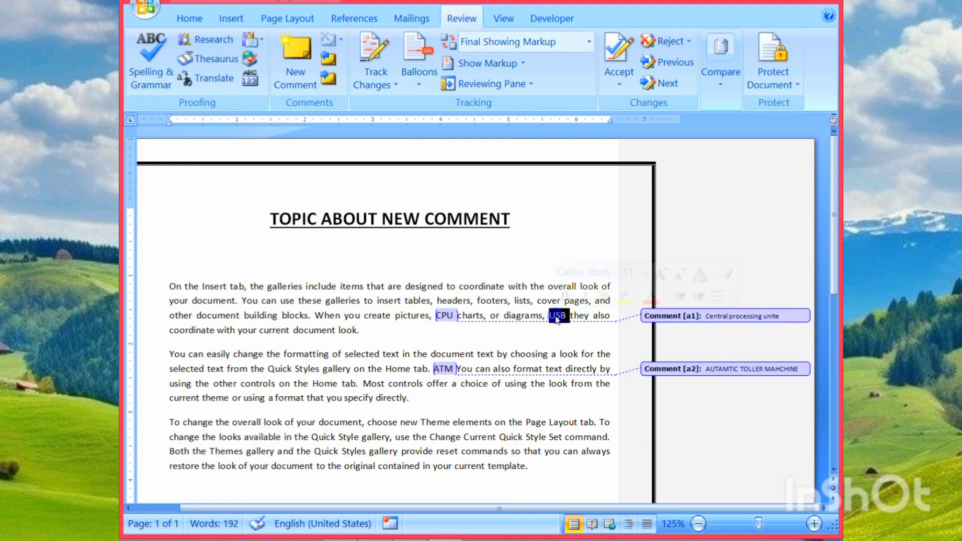
pyautogui.rightClick(557, 316)
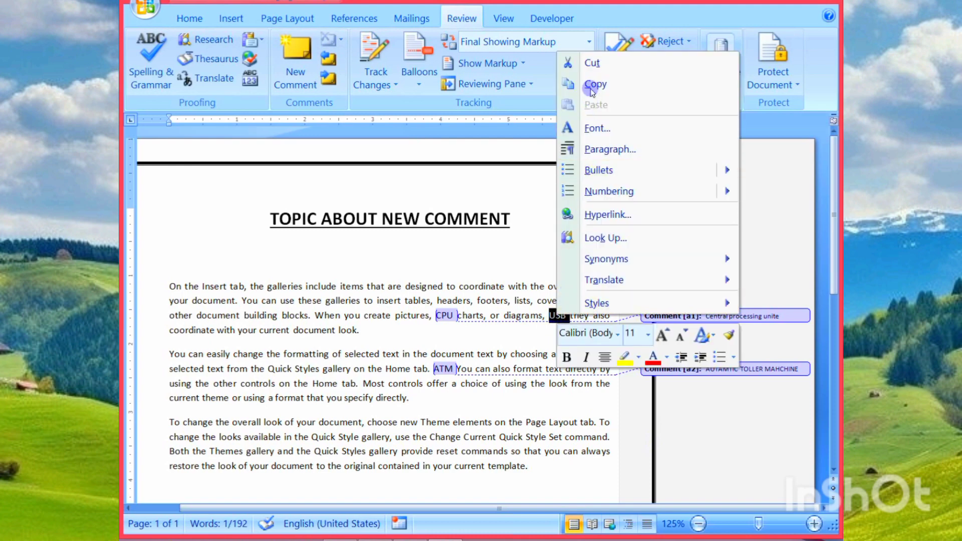
pyautogui.click(593, 63)
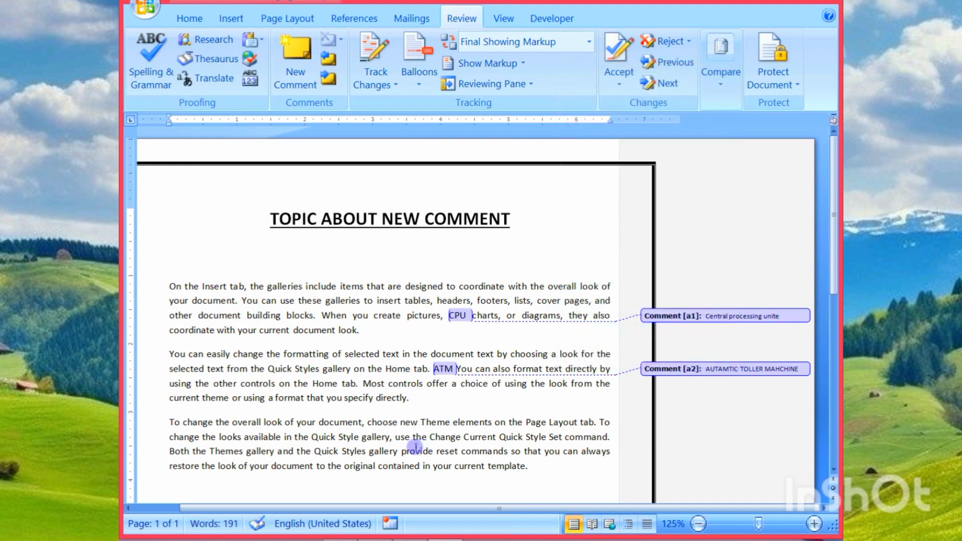
pyautogui.click(393, 438)
pyautogui.rightClick(393, 437)
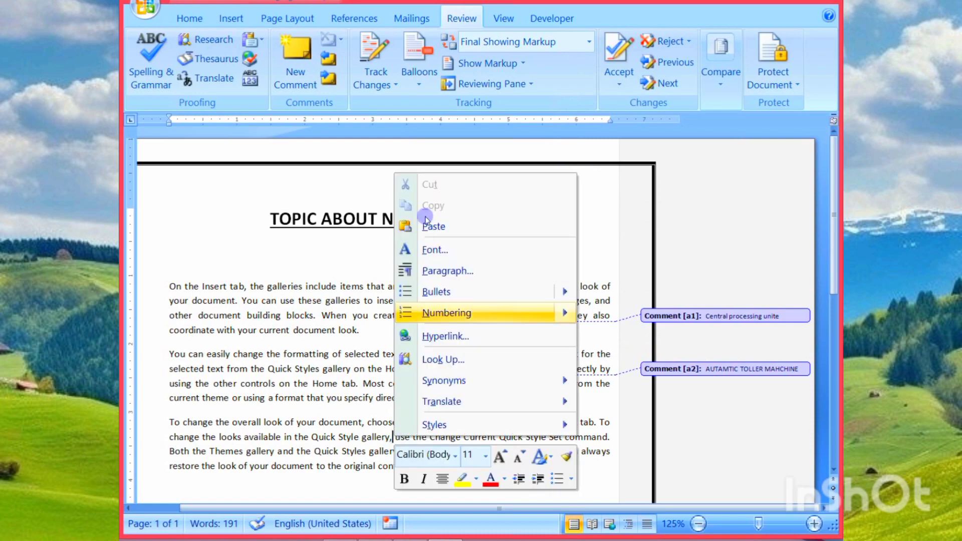
pyautogui.click(432, 226)
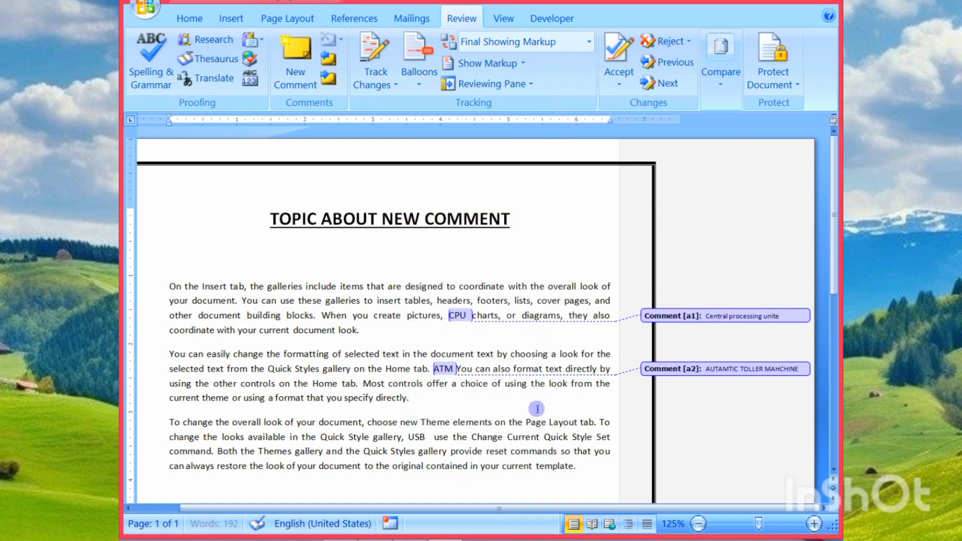
# Step: Add a new comment to the word "USB" in the third paragraph with the text "UNVIRSEAL SERIAL BAS"
pyautogui.doubleClick(417, 436)
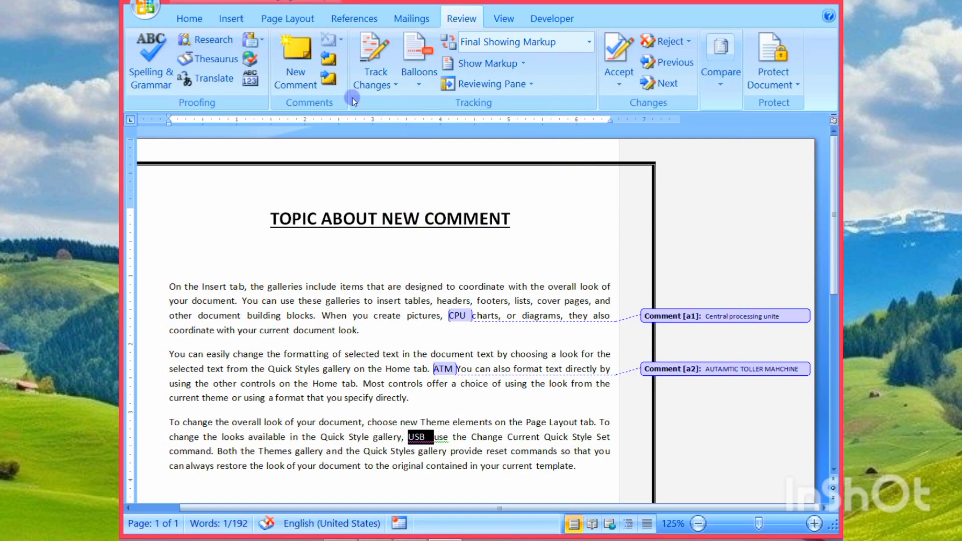
pyautogui.click(305, 53)
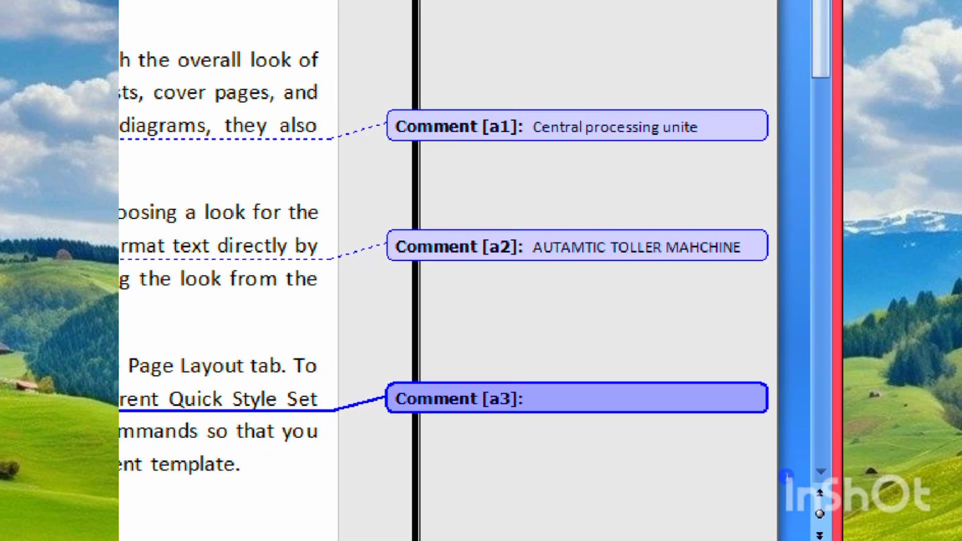
pyautogui.write('un')
pyautogui.write('VIRSAIL')
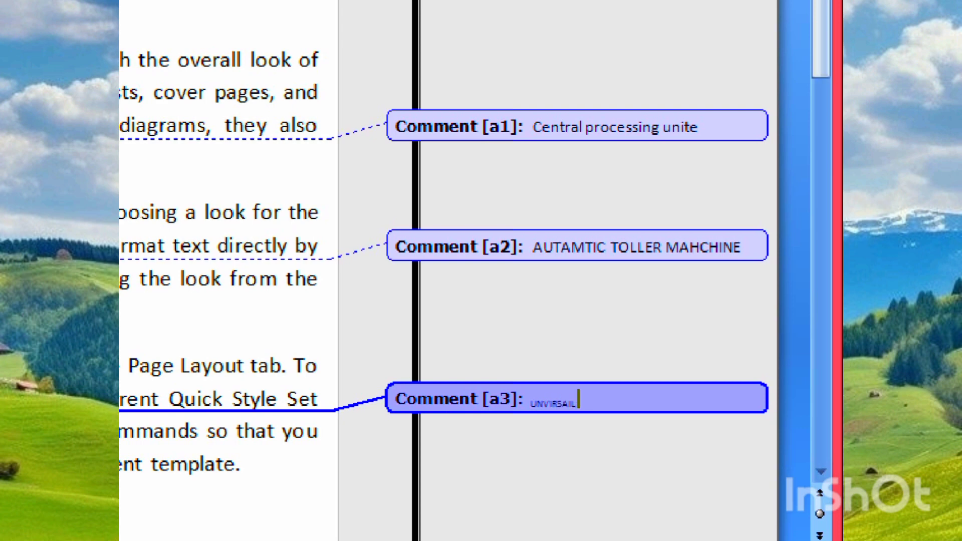
pyautogui.write('SER')
pyautogui.press('BackSpace')
pyautogui.press('BackSpace')
pyautogui.press('BackSpace')
pyautogui.press('BackSpace')
pyautogui.press('BackSpace')
pyautogui.press('BackSpace')
pyautogui.press('BackSpace')
pyautogui.press('BackSpace')
pyautogui.write('UNVIS')
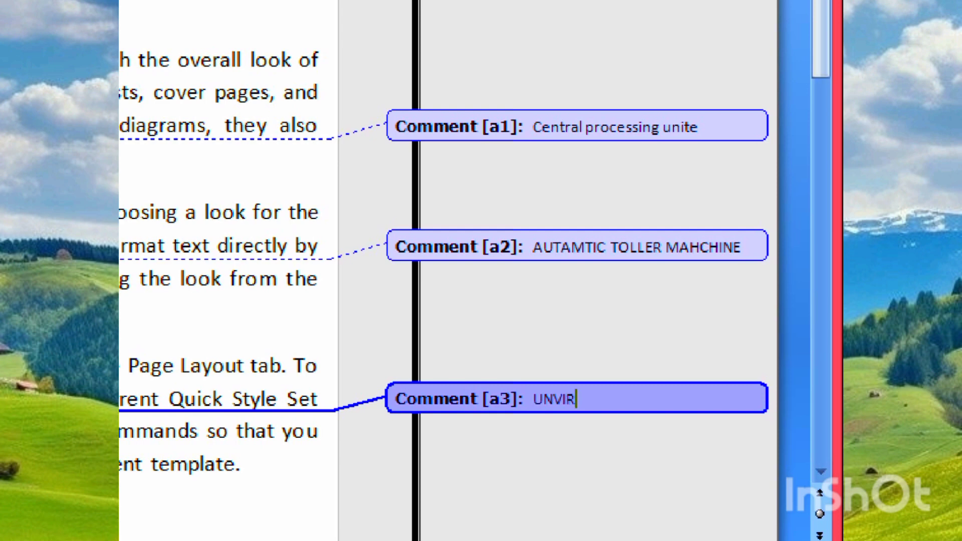
pyautogui.write('SE')
pyautogui.press('BackSpace')
pyautogui.write('EAL SERIAL BAS')
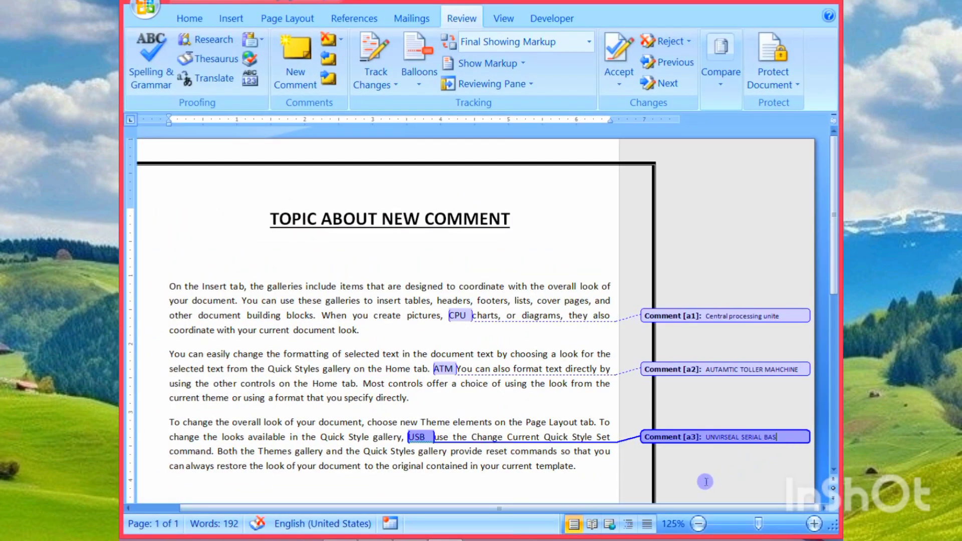
pyautogui.click(409, 273)
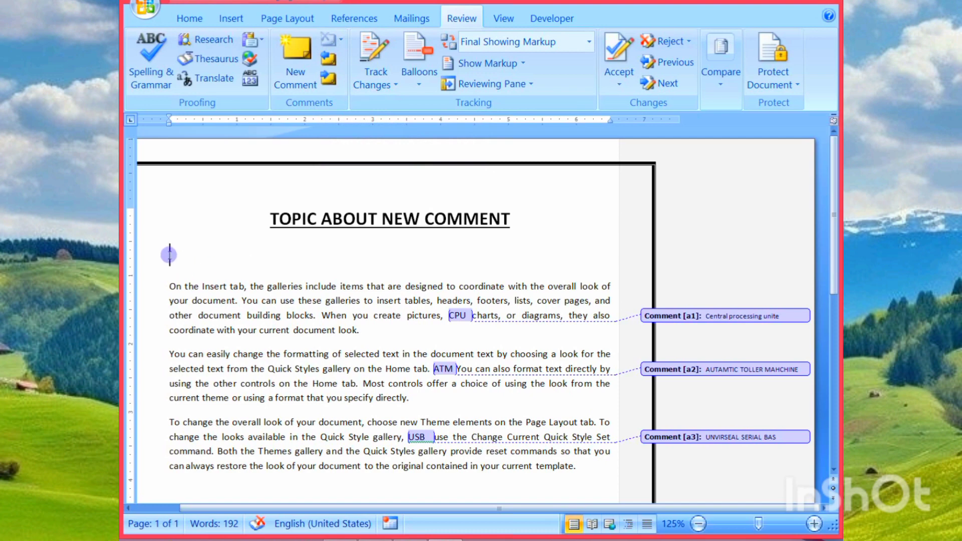
# Step: Look for a previous comment from above the first paragraph and from the word "CPU", declining to continue from the document's end
pyautogui.click(328, 59)
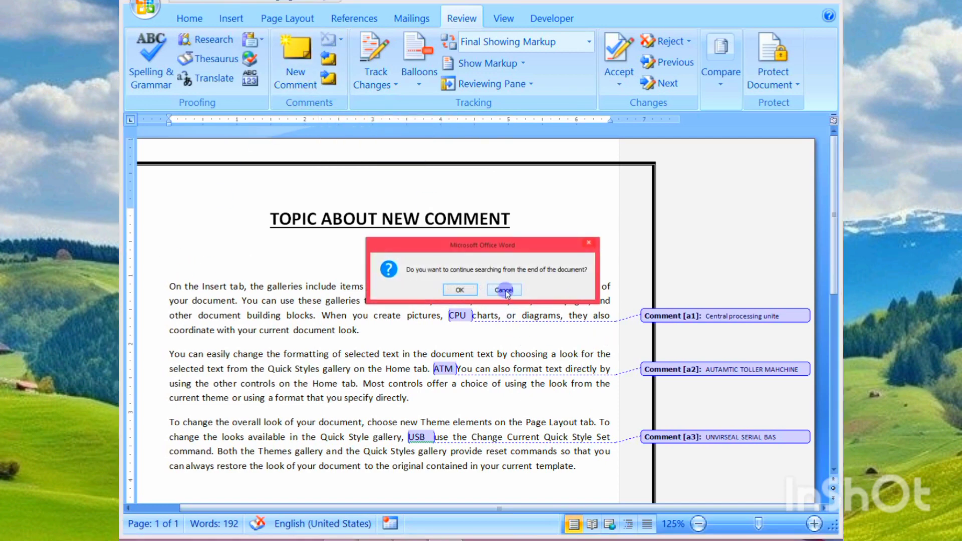
pyautogui.click(502, 287)
pyautogui.doubleClick(460, 316)
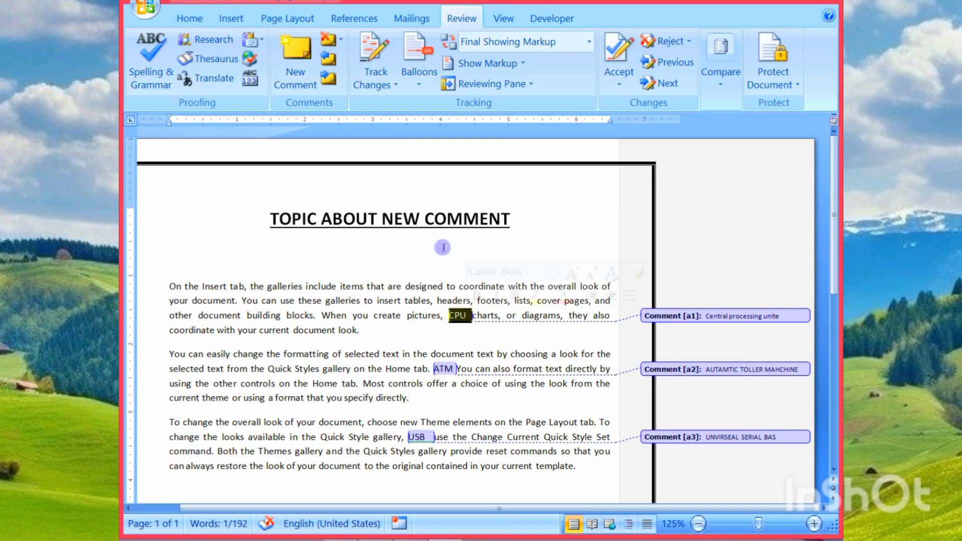
pyautogui.click(329, 61)
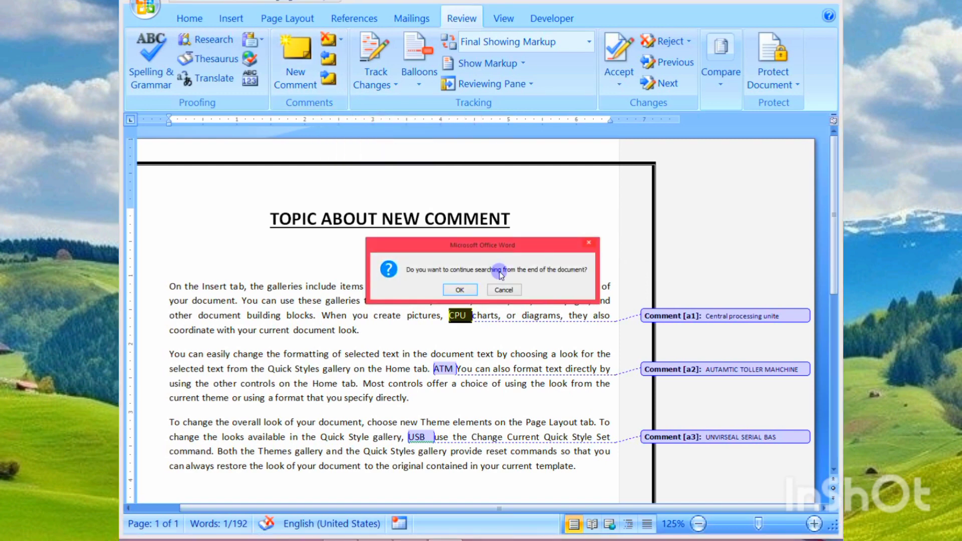
pyautogui.click(501, 289)
# Step: Go forward through the comments on "CPU", "ATM" and "USB", and back and forth between them, ending on the "USB" comment
pyautogui.click(331, 77)
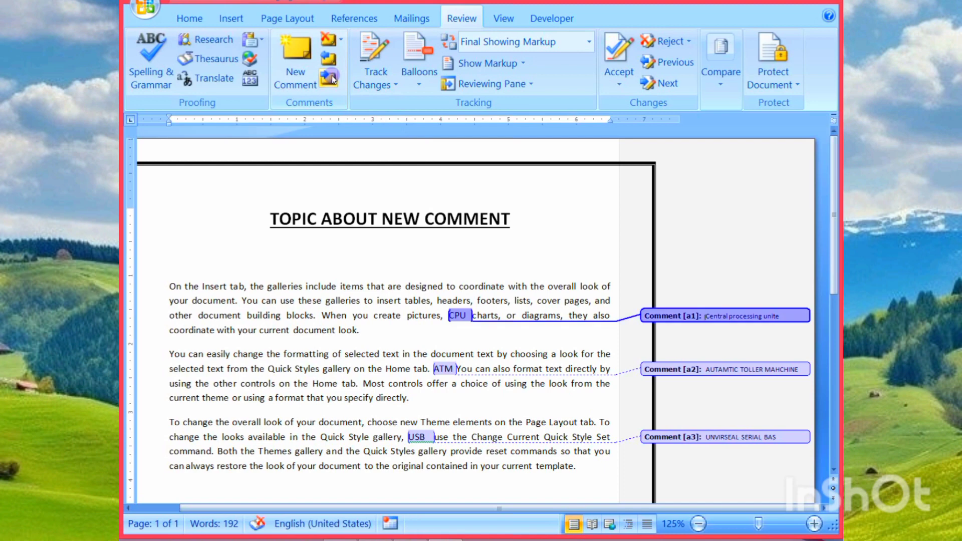
pyautogui.click(332, 79)
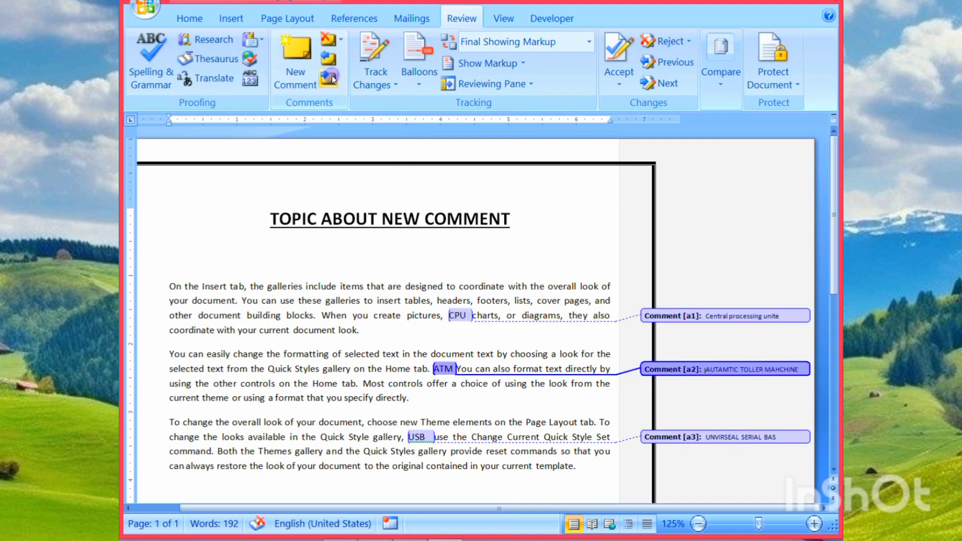
pyautogui.click(332, 79)
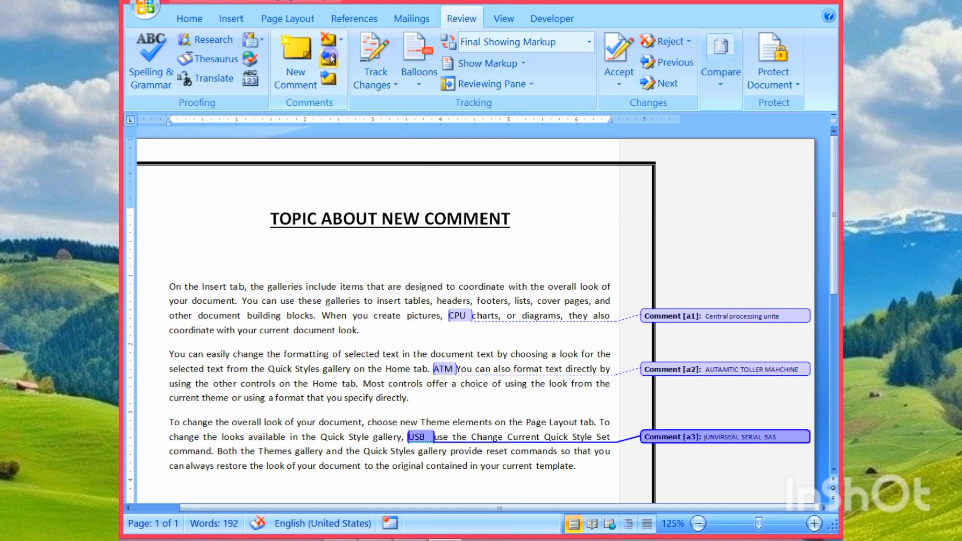
pyautogui.click(331, 59)
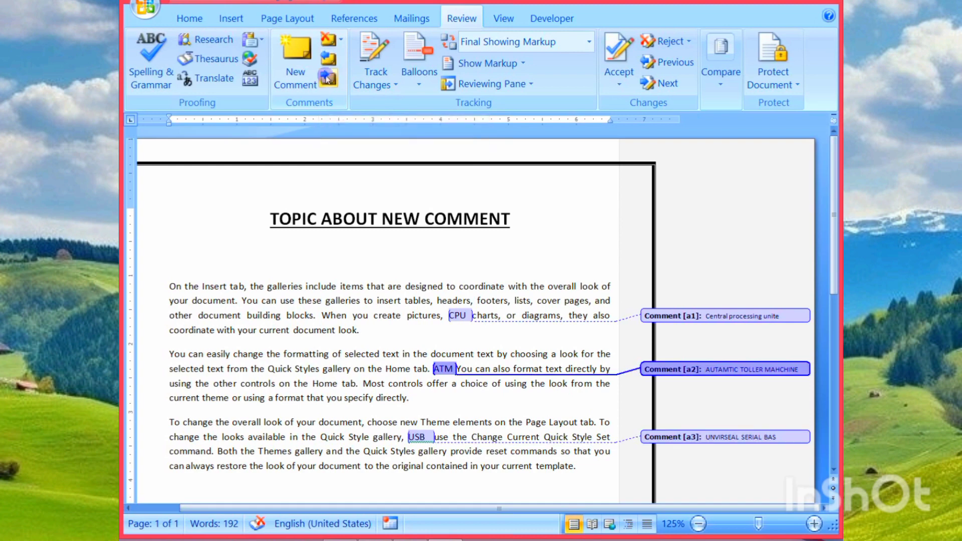
pyautogui.click(331, 58)
pyautogui.click(332, 80)
pyautogui.click(331, 59)
pyautogui.click(330, 80)
pyautogui.click(331, 80)
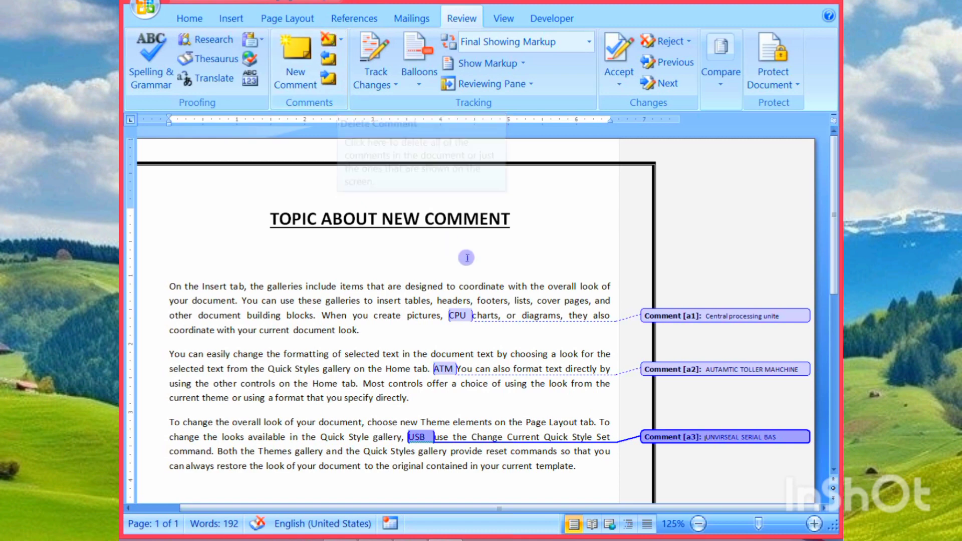
# Step: Delete the comment on "USB" in the third paragraph and step back through the comments on "ATM" and "CPU"
pyautogui.click(342, 40)
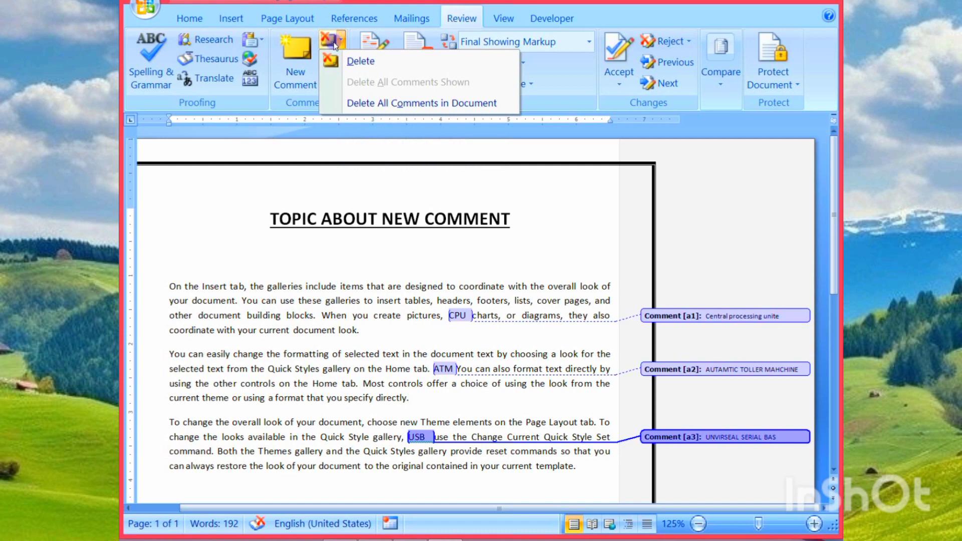
pyautogui.click(331, 42)
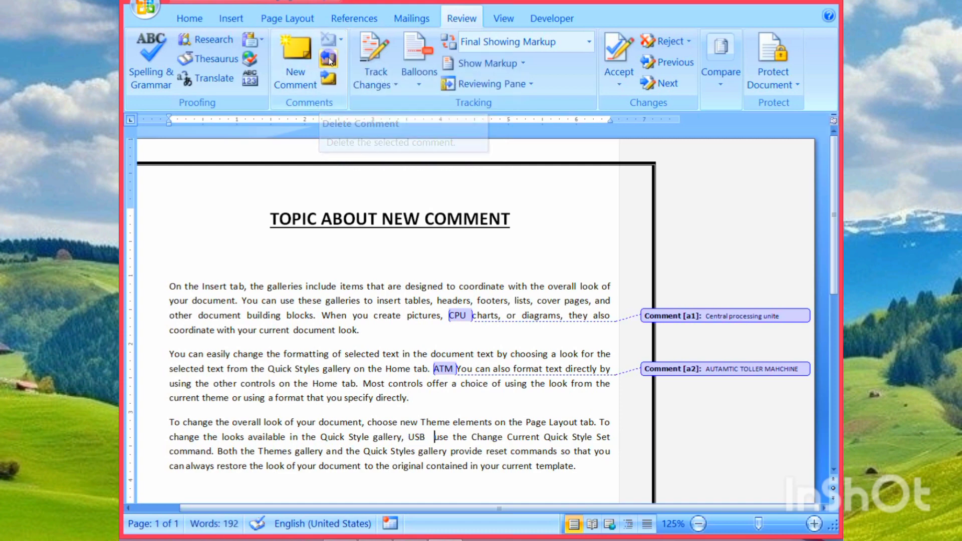
pyautogui.click(328, 59)
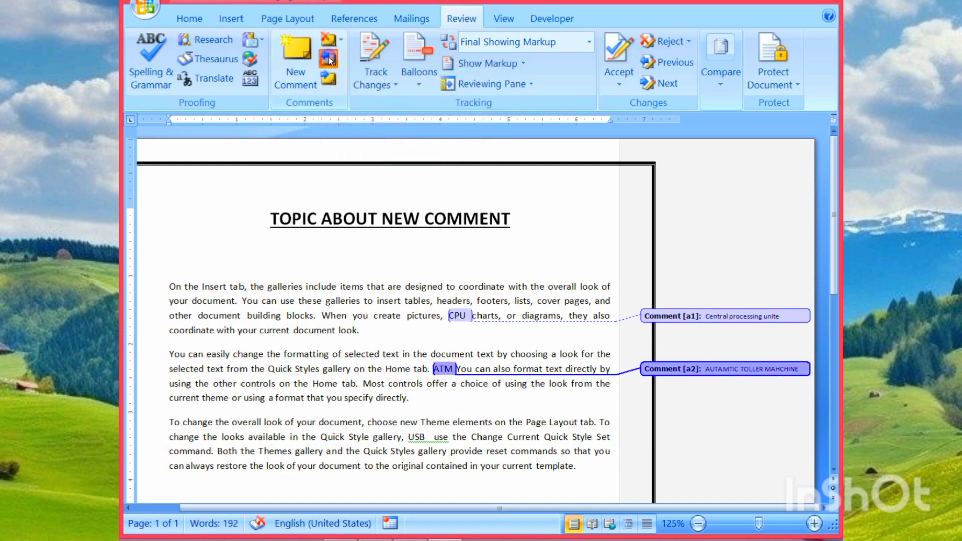
pyautogui.click(328, 61)
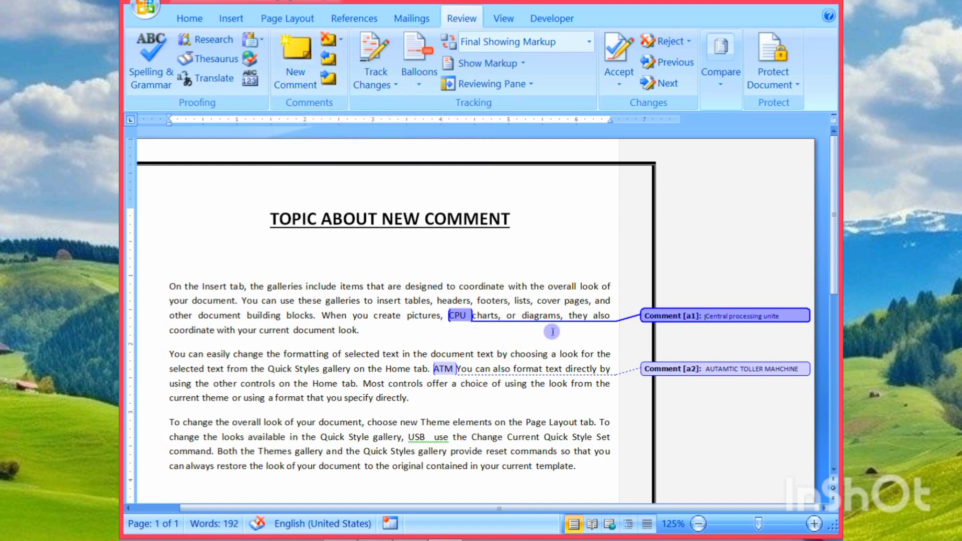
# Step: Add a comment to the word "document" at the end of the first paragraph with the text "5 DOCUMENT REQUIDE"
pyautogui.doubleClick(316, 331)
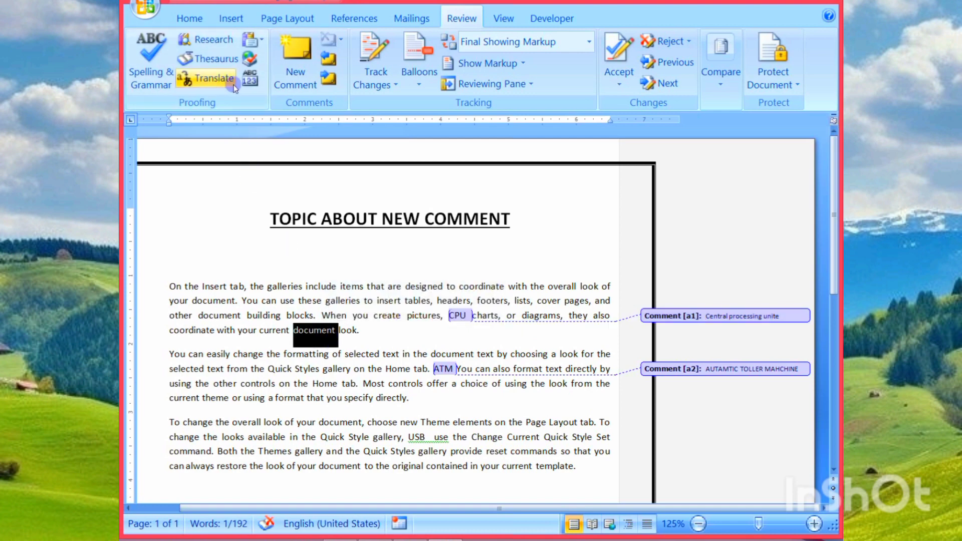
pyautogui.click(297, 56)
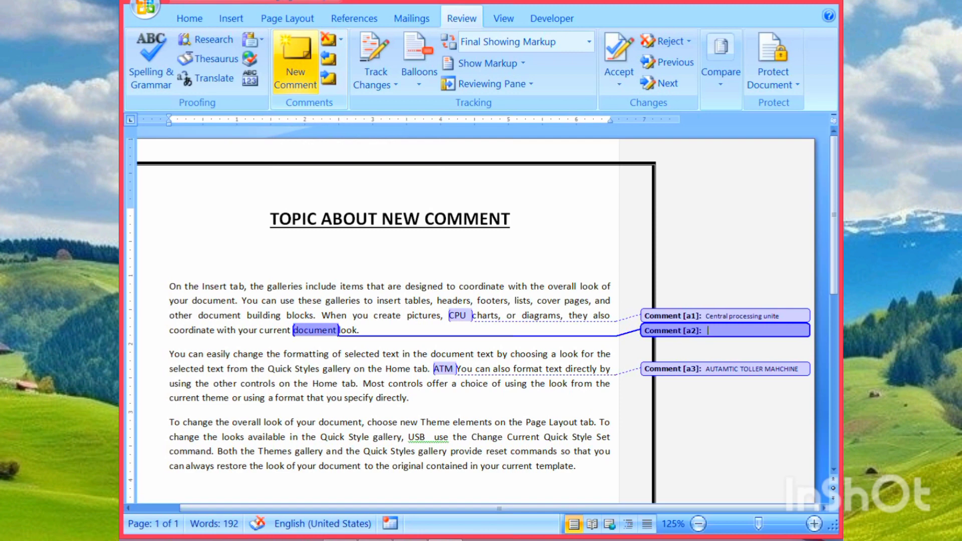
pyautogui.write('5 DOCUMENT REQUIDE')
pyautogui.click(715, 420)
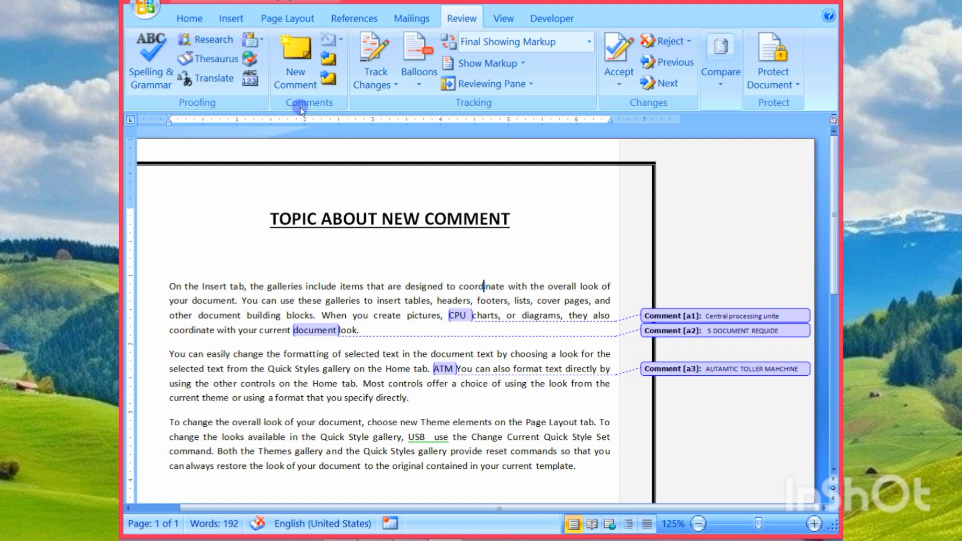
# Step: Add empty comments to the word "coordinate" in the first paragraph and the word "Theme" in the third paragraph
pyautogui.click(297, 77)
pyautogui.click(432, 422)
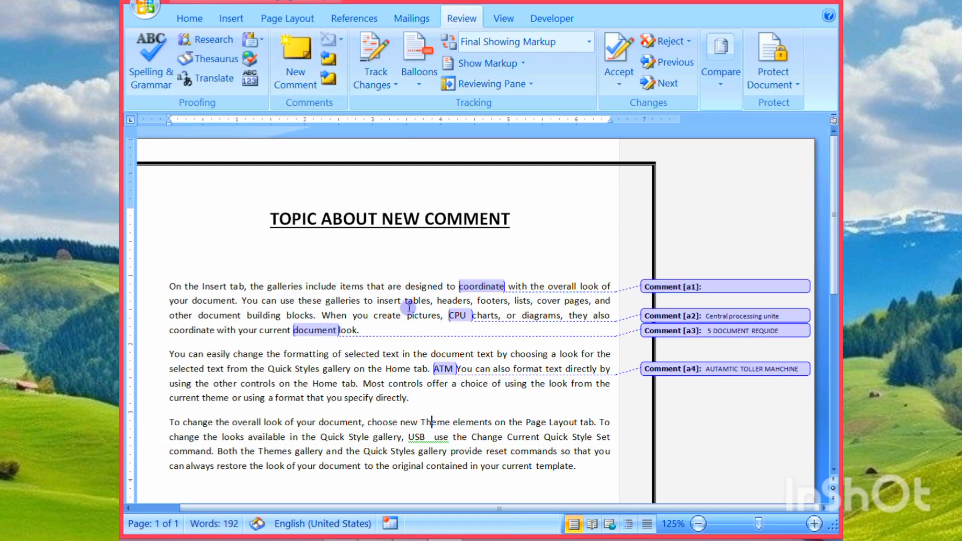
pyautogui.click(311, 88)
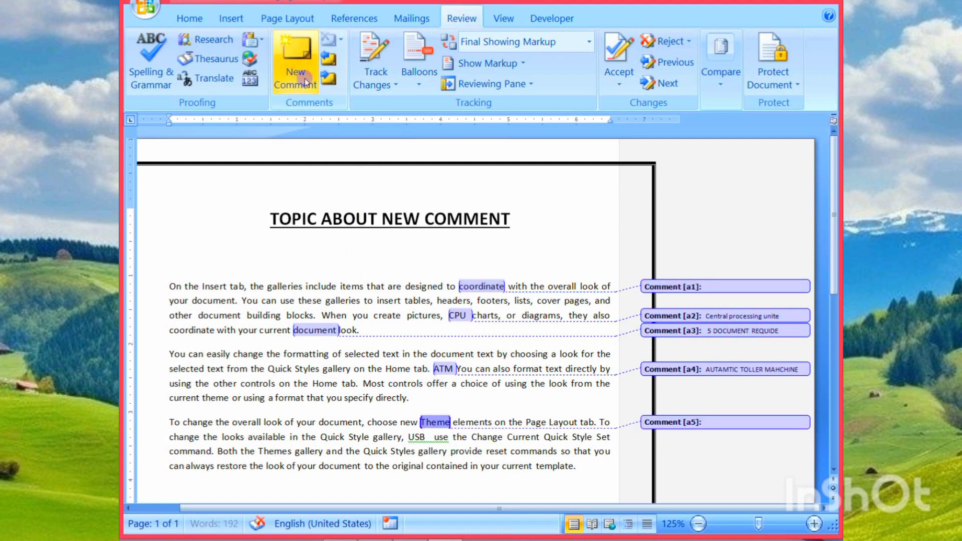
pyautogui.click(593, 245)
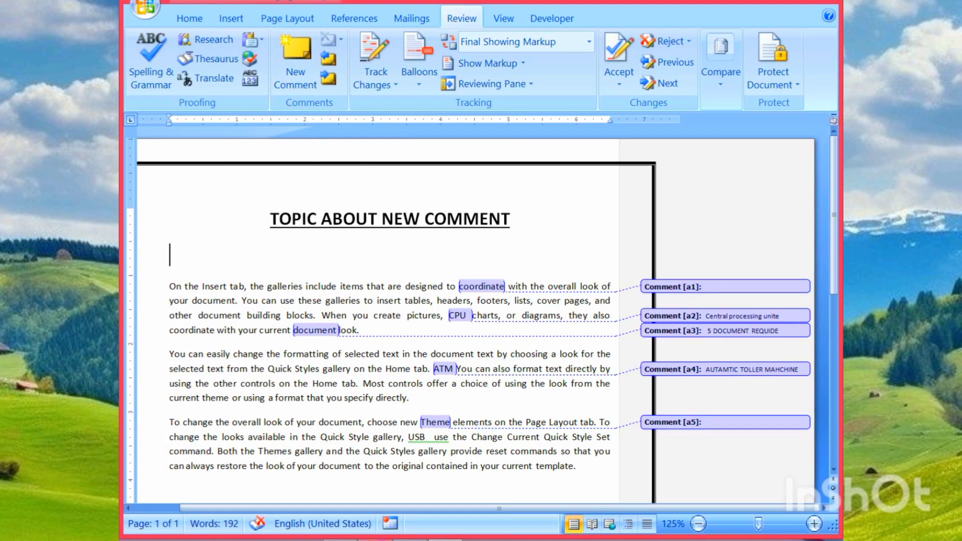
pyautogui.click(375, 540)
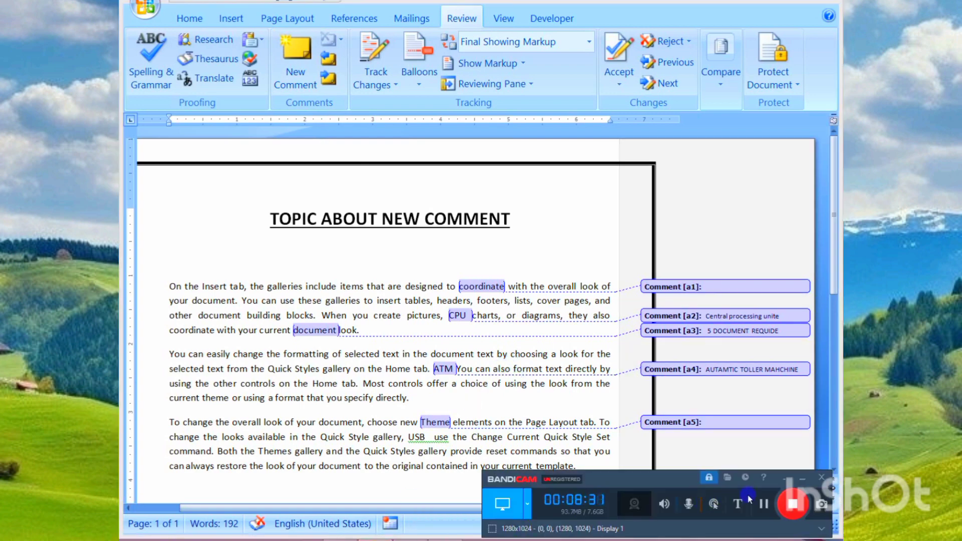